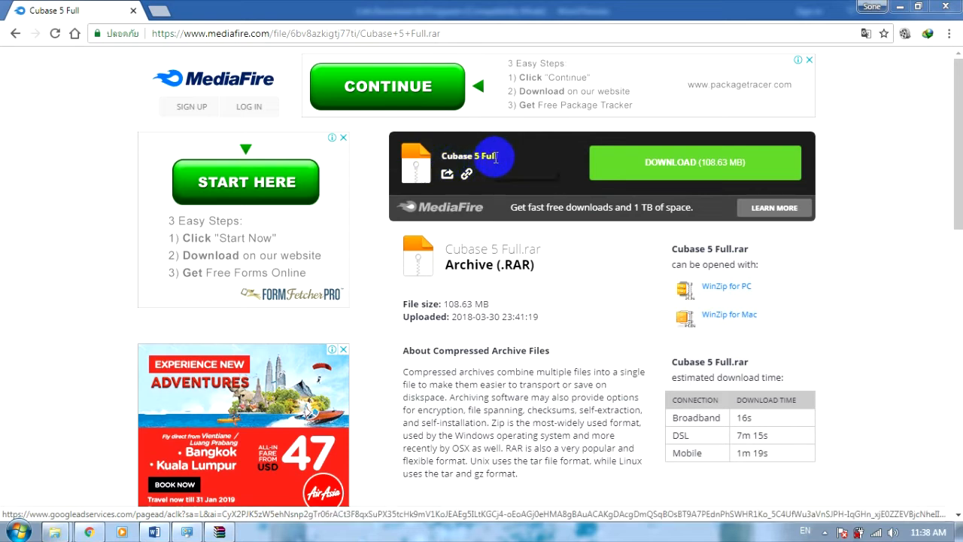
# Start downloading the Cubase 5 Full.rar archive from MediaFire with the download manager and cancel the transfer.
pyautogui.click(688, 166)
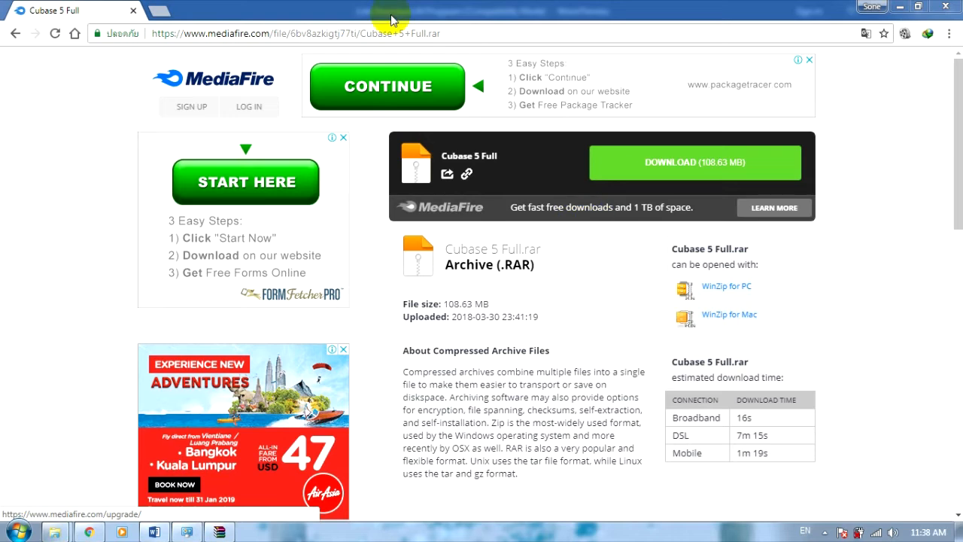
pyautogui.click(692, 166)
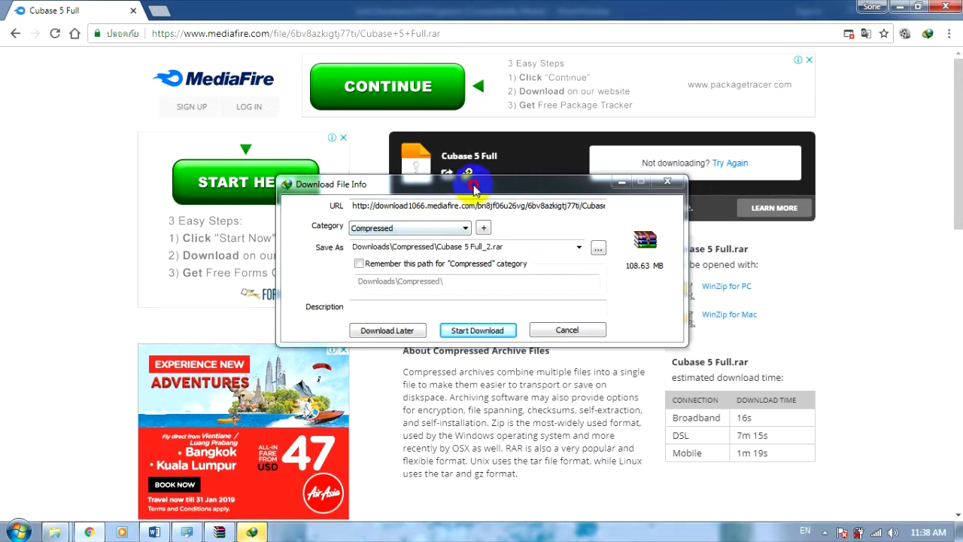
pyautogui.moveTo(455, 185); pyautogui.dragTo(485, 191)
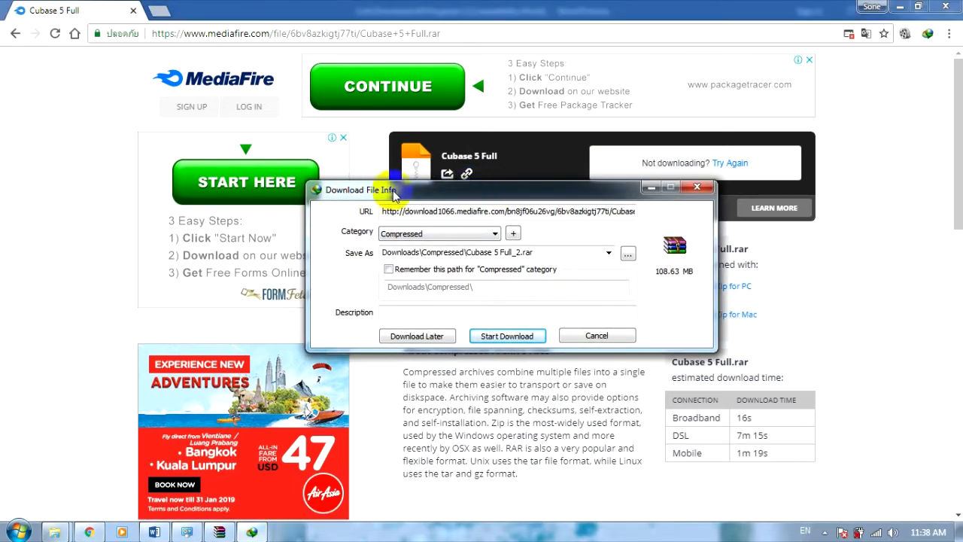
pyautogui.moveTo(389, 194); pyautogui.dragTo(365, 190)
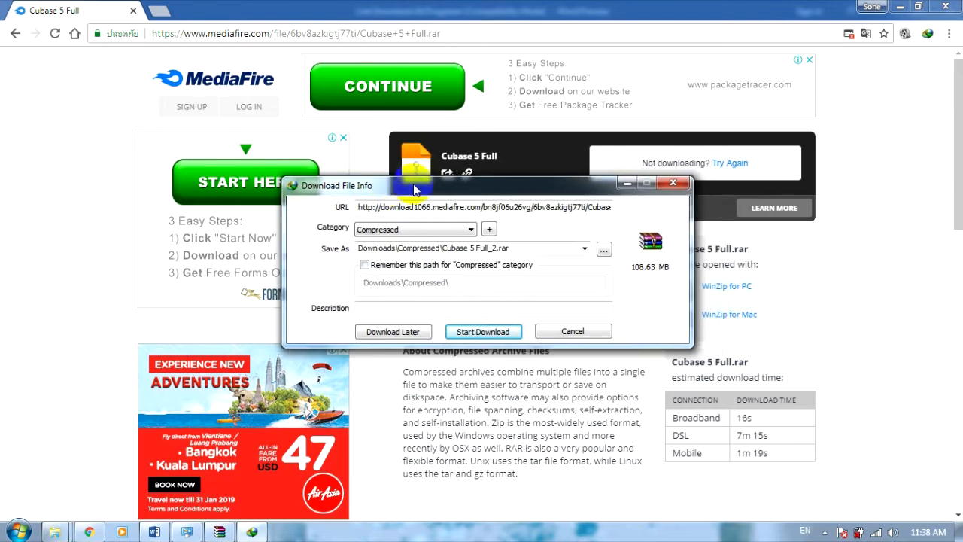
pyautogui.moveTo(558, 185); pyautogui.dragTo(568, 184)
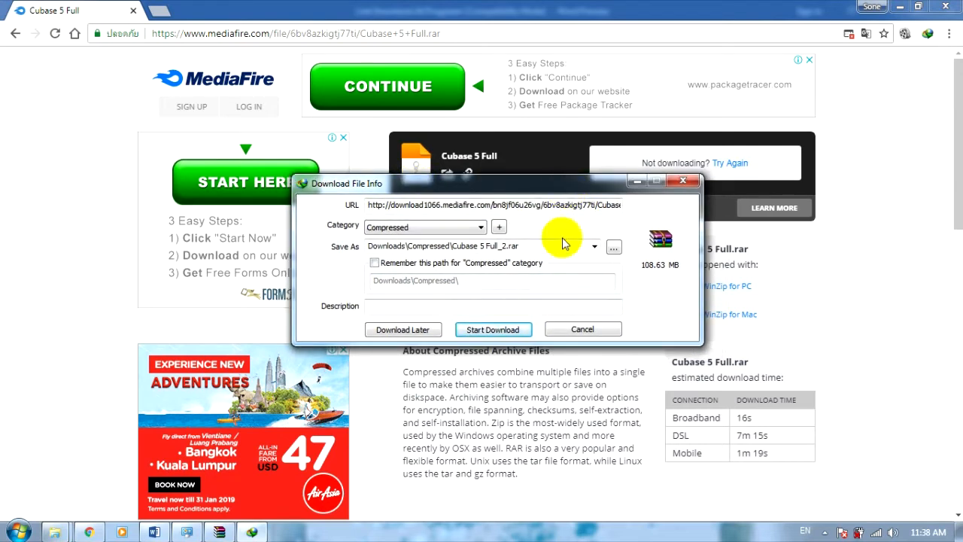
pyautogui.click(497, 331)
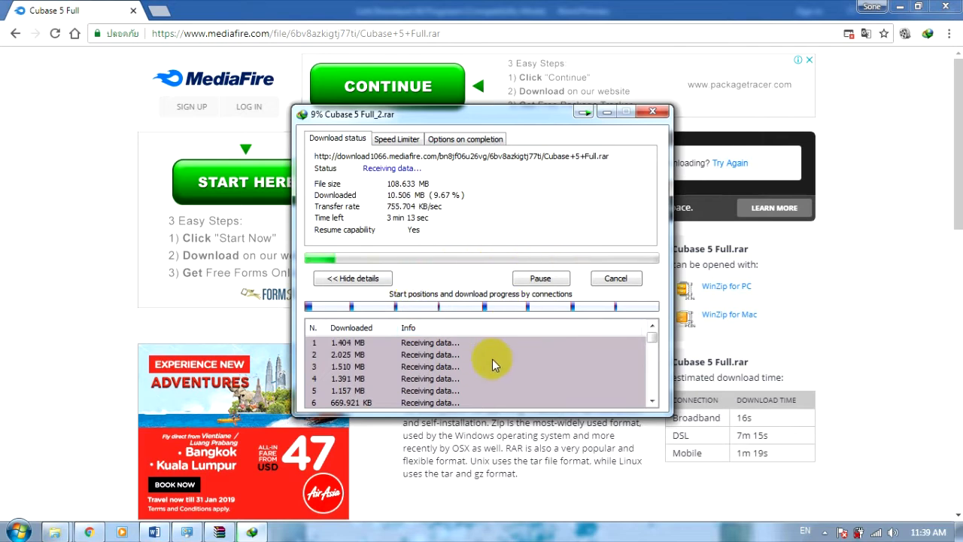
pyautogui.click(616, 279)
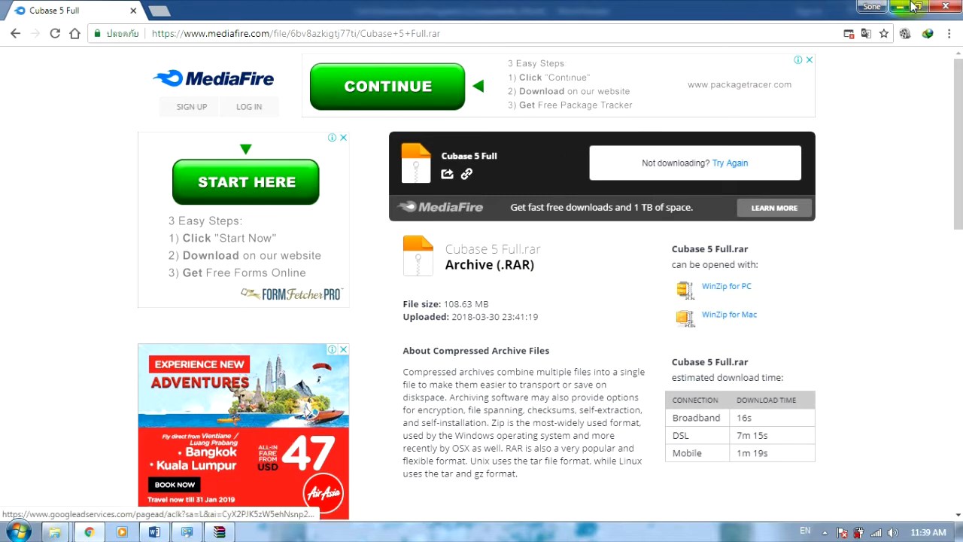
# Open the Compressed downloads folder in Windows Explorer and open the Cubase 5 Full archive in WinRAR.
pyautogui.press('super+d')
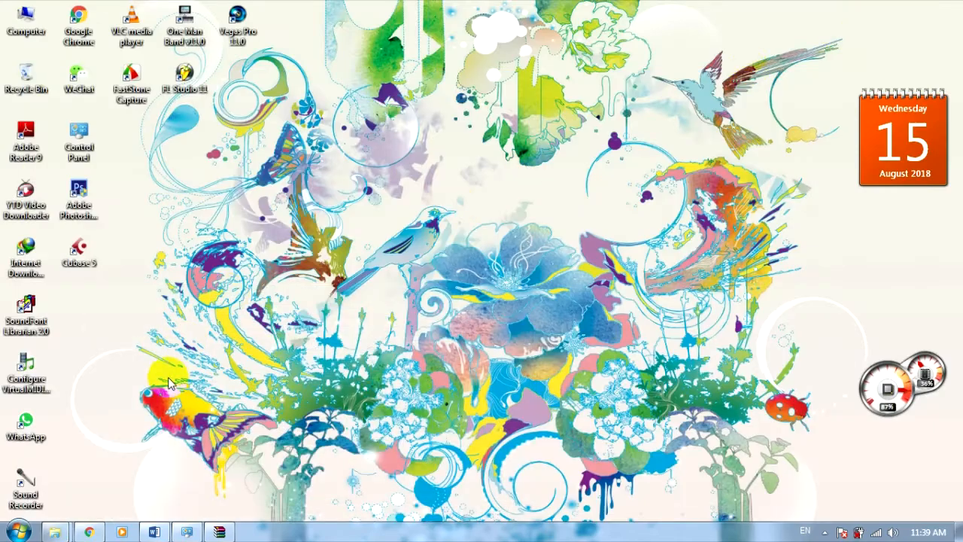
pyautogui.click(19, 531)
pyautogui.click(54, 532)
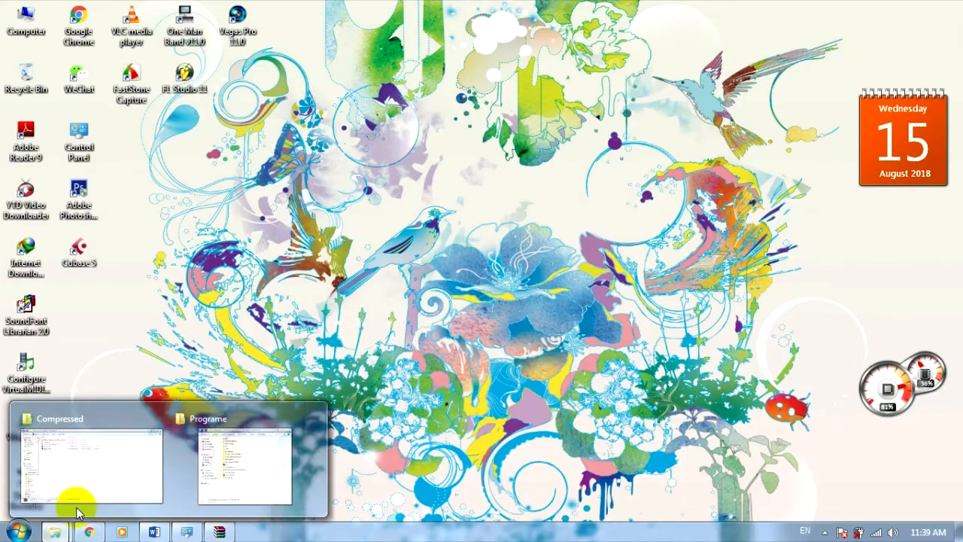
pyautogui.moveTo(153, 440)
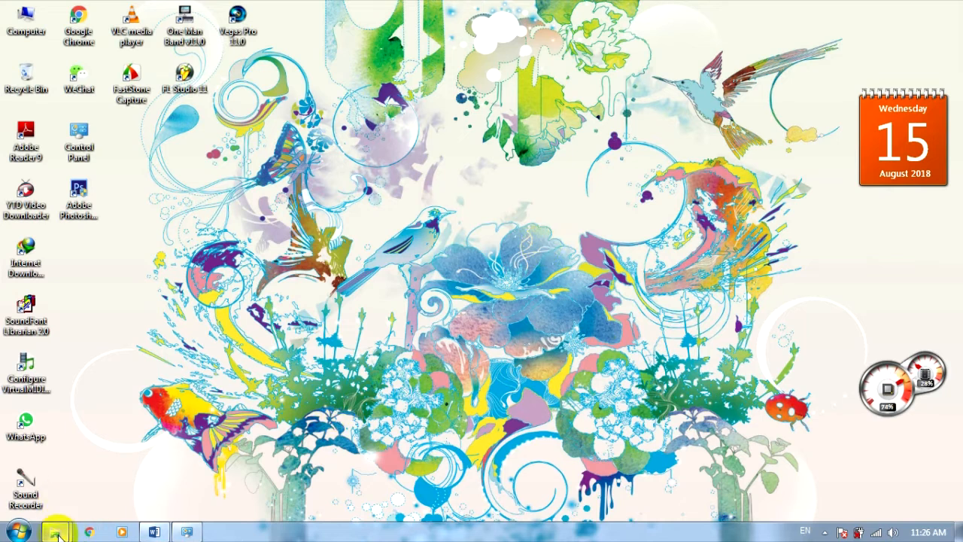
pyautogui.moveTo(58, 533)
pyautogui.click(82, 458)
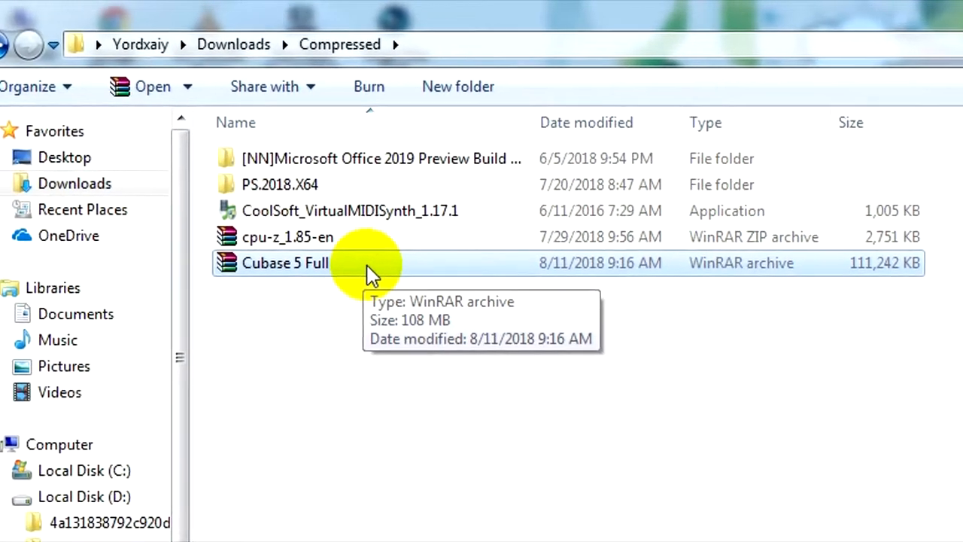
pyautogui.doubleClick(370, 273)
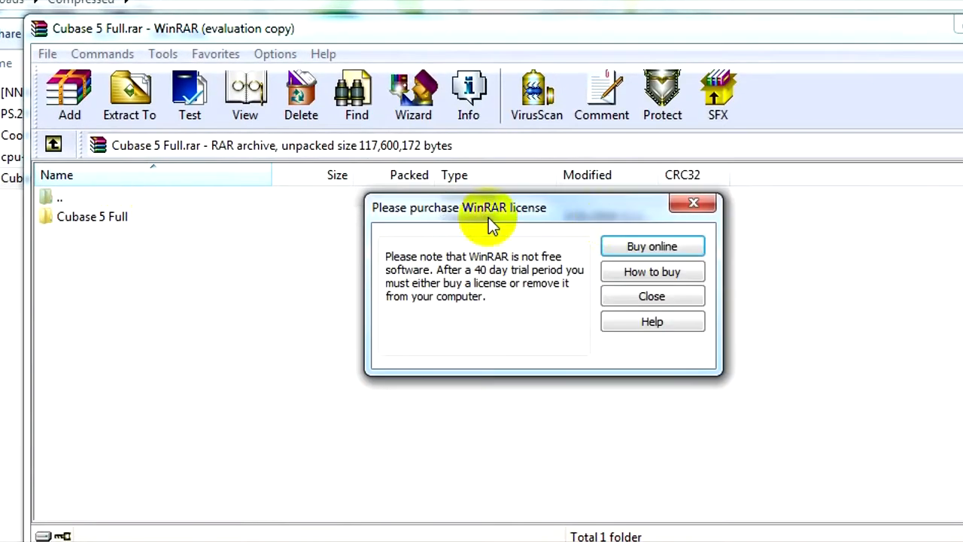
# Dismiss the WinRAR purchase notice and run 01 - Cubase5.msi from the archive's Cubase 5 Full folder.
pyautogui.click(693, 203)
pyautogui.click(298, 218)
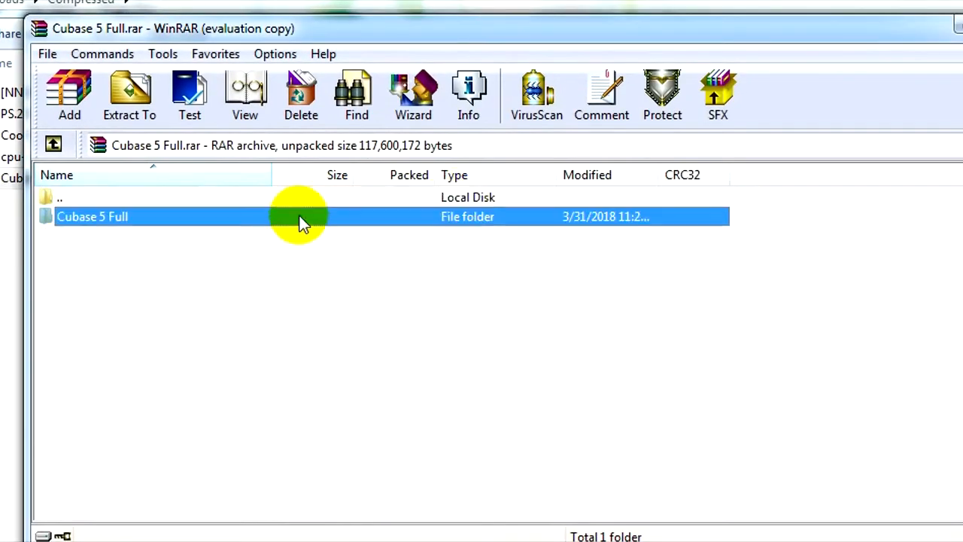
pyautogui.doubleClick(301, 218)
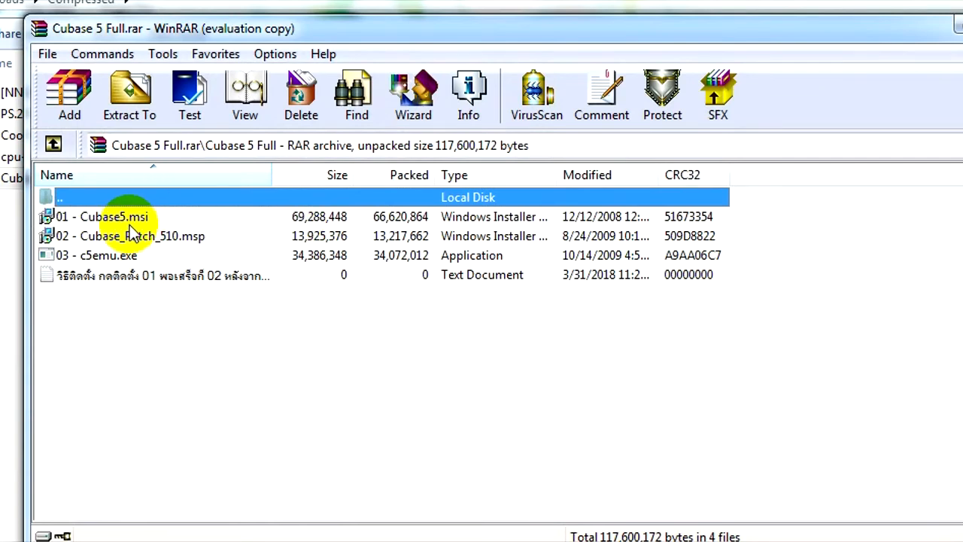
pyautogui.doubleClick(148, 218)
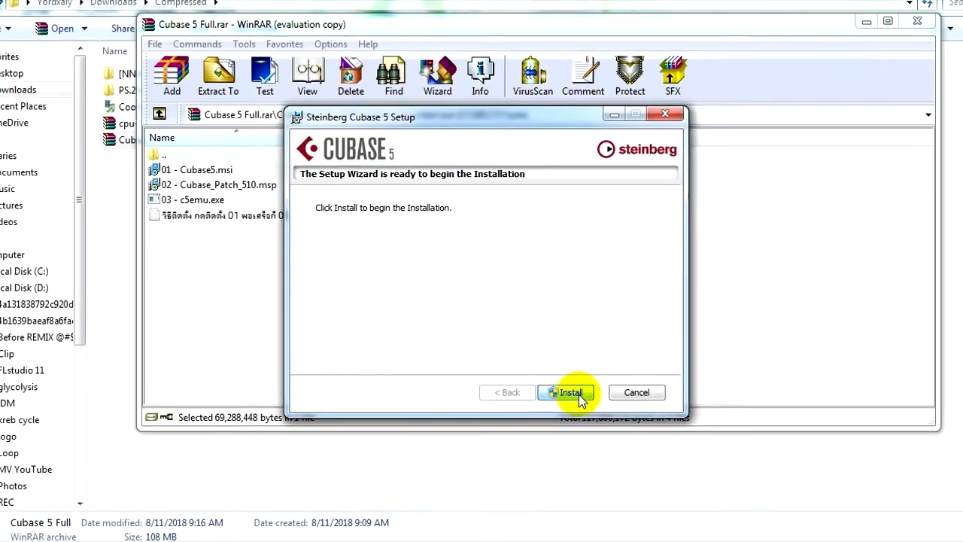
# Accept the Cubase 5 license agreement and start the installation with the default options and install location.
pyautogui.click(575, 392)
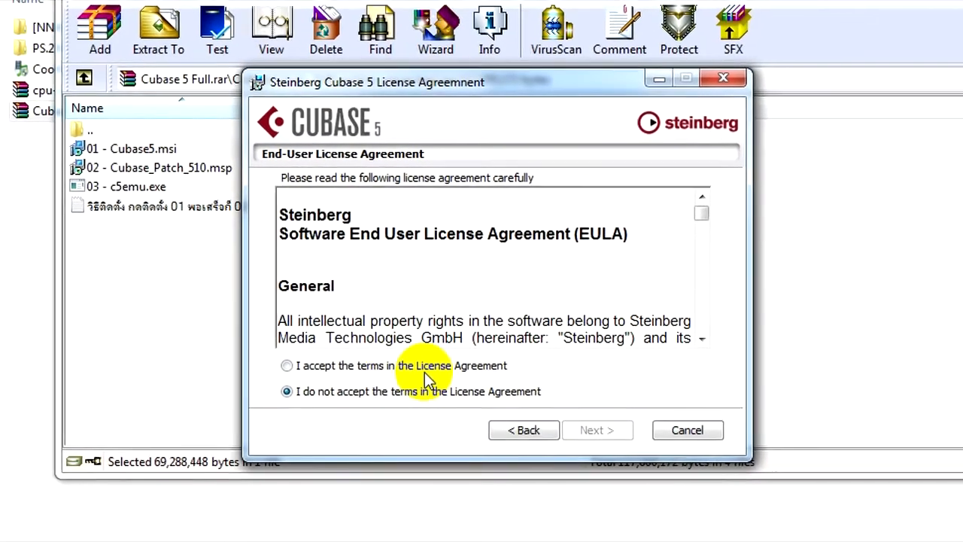
pyautogui.click(406, 359)
pyautogui.click(591, 420)
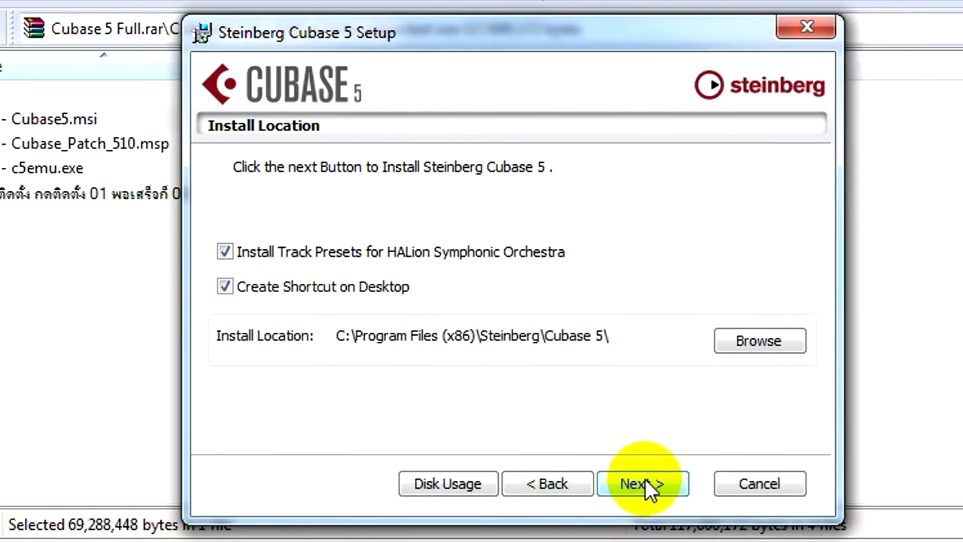
pyautogui.click(648, 487)
pyautogui.click(645, 483)
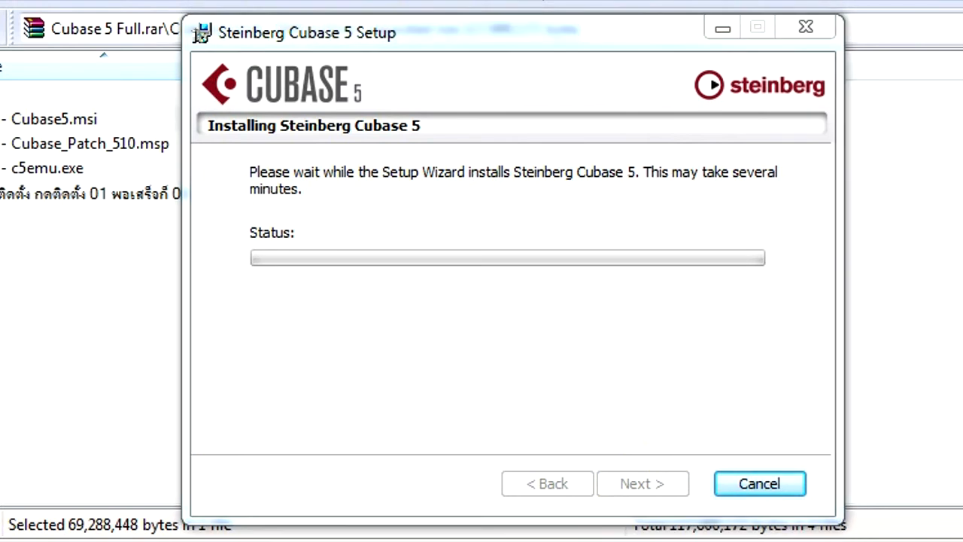
pyautogui.click(640, 318)
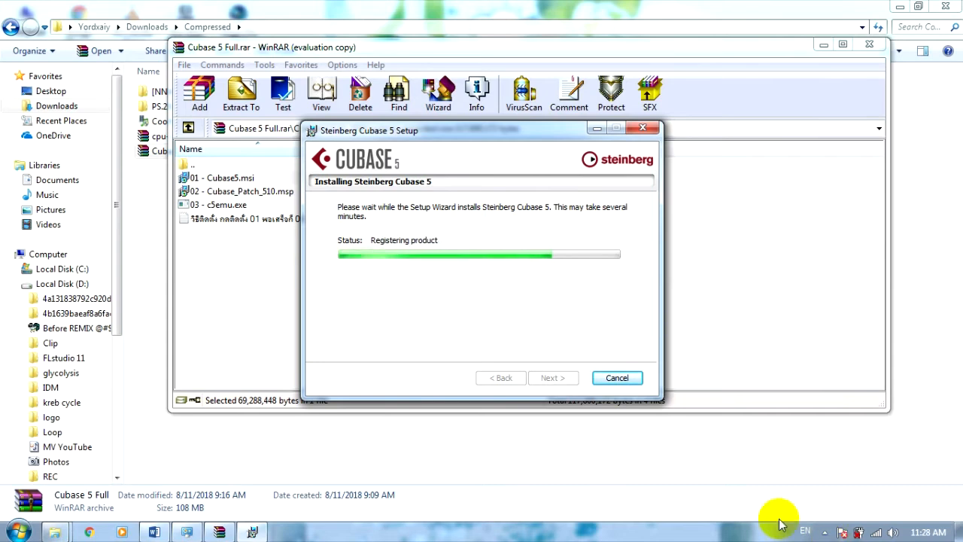
# Disconnect the computer from the wireless network and finish the Cubase 5 setup wizard.
pyautogui.click(877, 532)
pyautogui.click(906, 334)
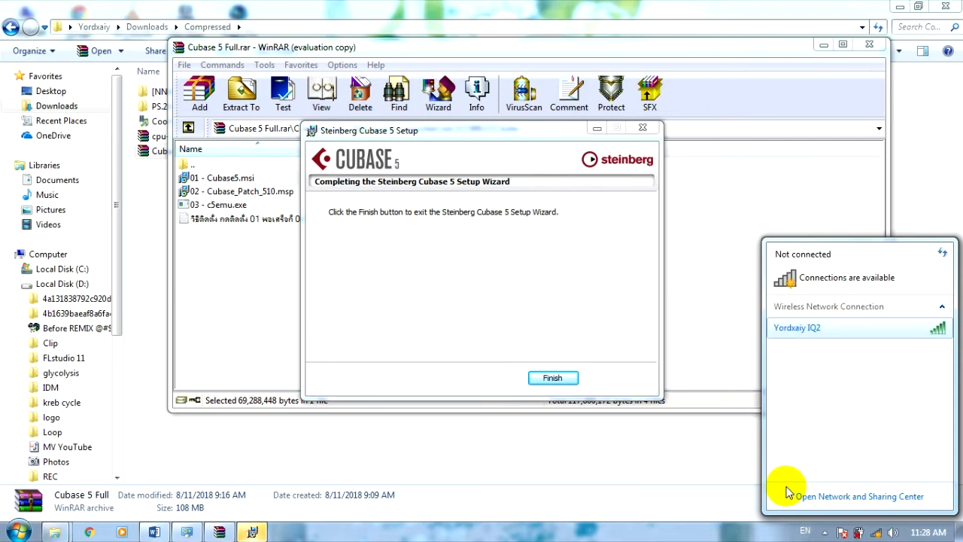
pyautogui.click(559, 379)
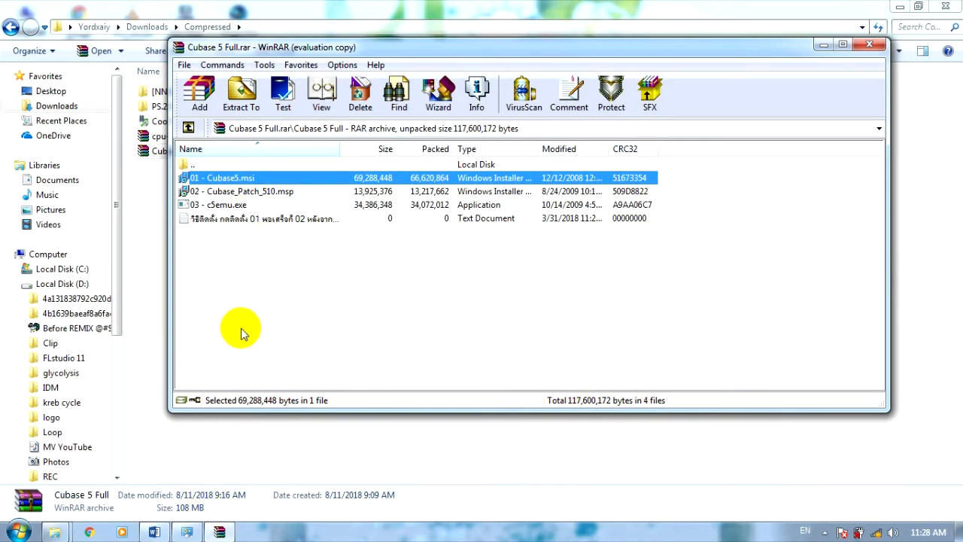
# Show the desktop and refresh it twice to check for the Cubase 5 shortcut.
pyautogui.press('super+d')
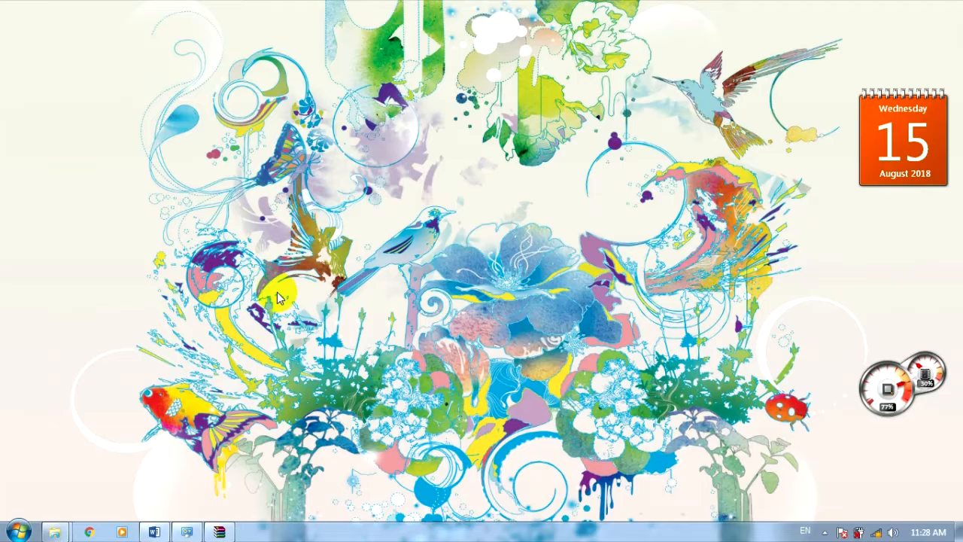
pyautogui.rightClick(256, 170)
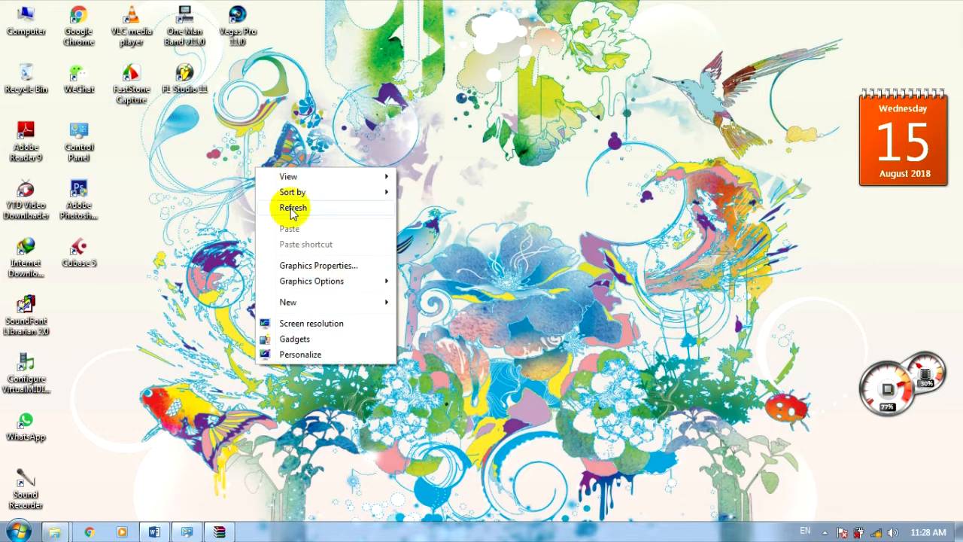
pyautogui.click(283, 208)
pyautogui.rightClick(290, 170)
pyautogui.click(320, 207)
# Run 02 - Cubase_Patch_510.msp from the WinRAR archive and complete the Cubase 5 update.
pyautogui.click(220, 531)
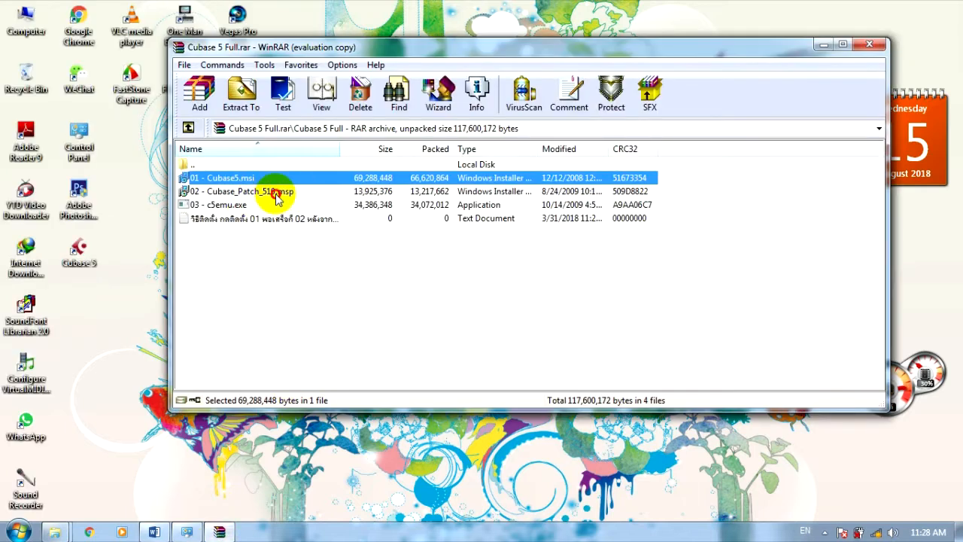
pyautogui.doubleClick(276, 193)
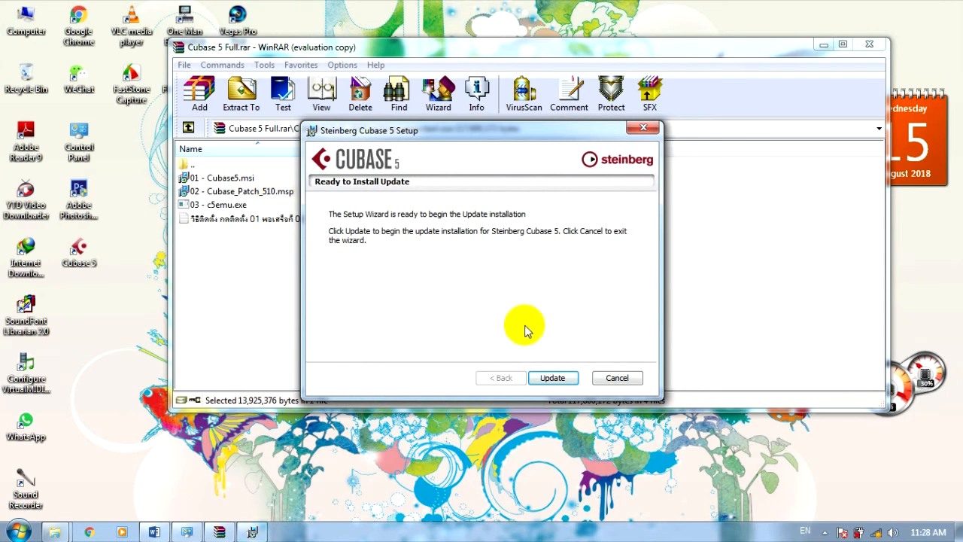
pyautogui.click(550, 379)
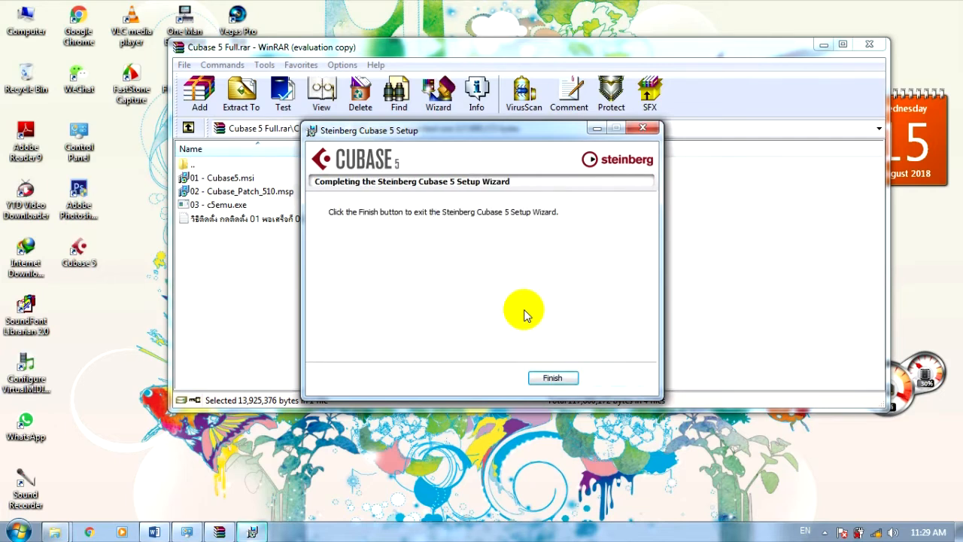
pyautogui.click(550, 378)
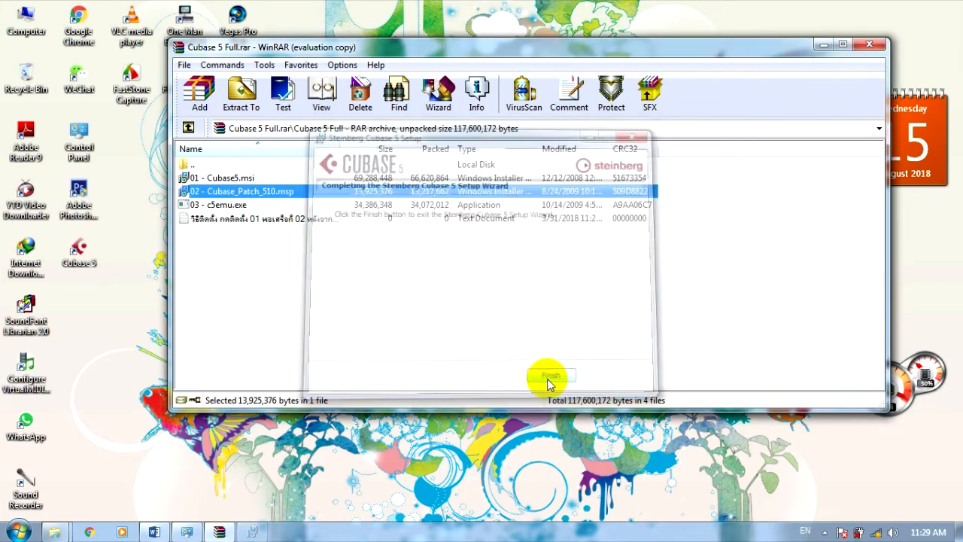
# Close the archive window and refresh the desktop.
pyautogui.click(871, 47)
pyautogui.rightClick(361, 190)
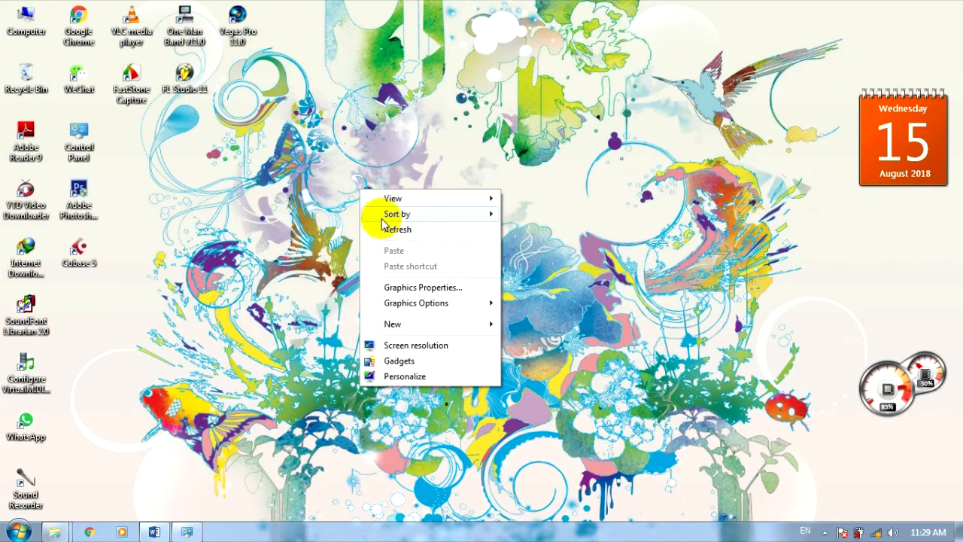
pyautogui.click(390, 233)
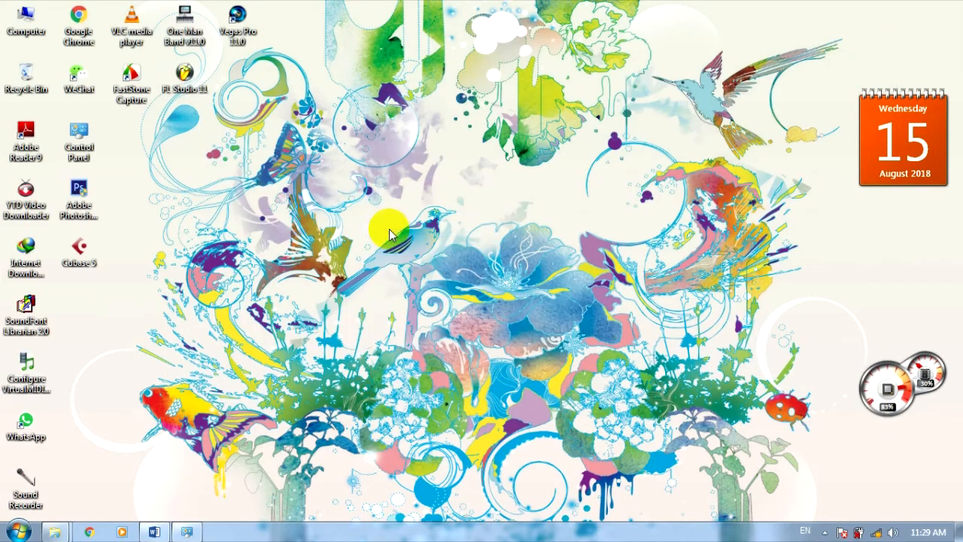
# Launch Cubase 5 from its desktop shortcut and dismiss the Entry Point Not Found errors.
pyautogui.click(96, 260)
pyautogui.doubleClick(95, 260)
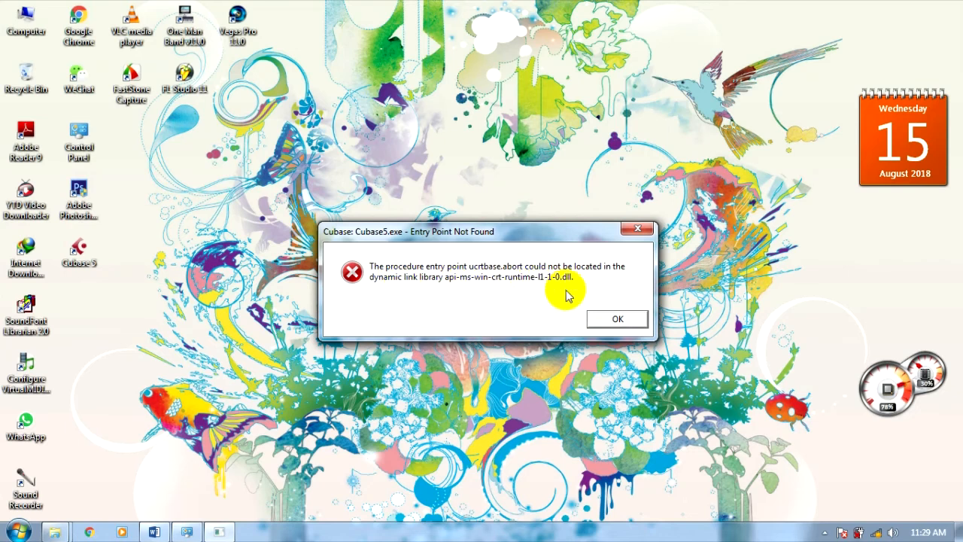
pyautogui.click(606, 321)
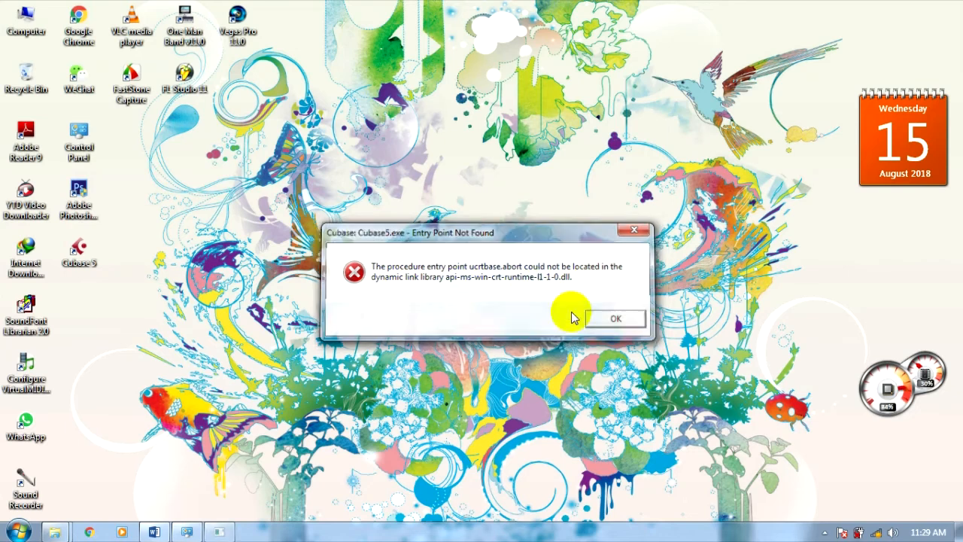
pyautogui.click(618, 316)
# Open Cubase 5 again from the desktop and request the available licenses from the eLicenser Control error.
pyautogui.rightClick(351, 246)
pyautogui.click(387, 281)
pyautogui.doubleClick(82, 246)
pyautogui.rightClick(83, 249)
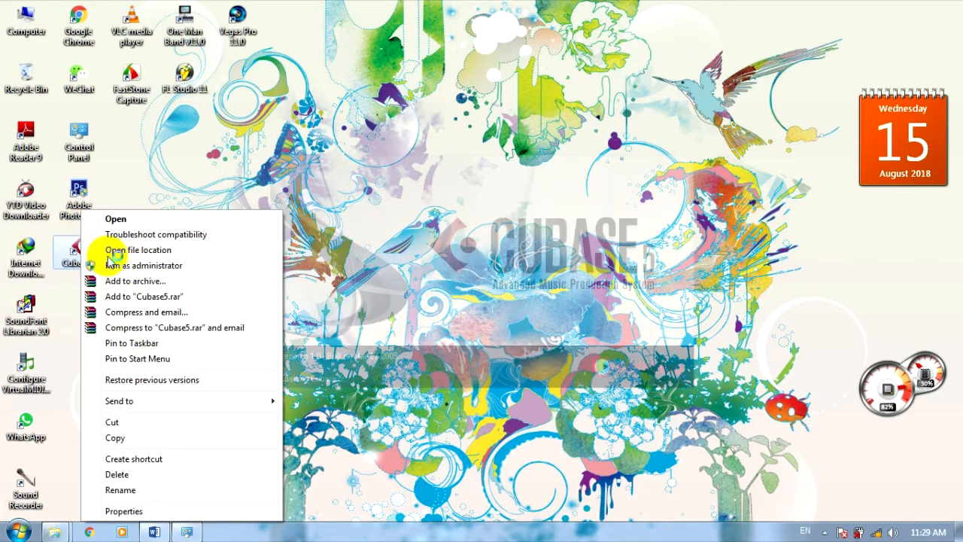
pyautogui.rightClick(392, 60)
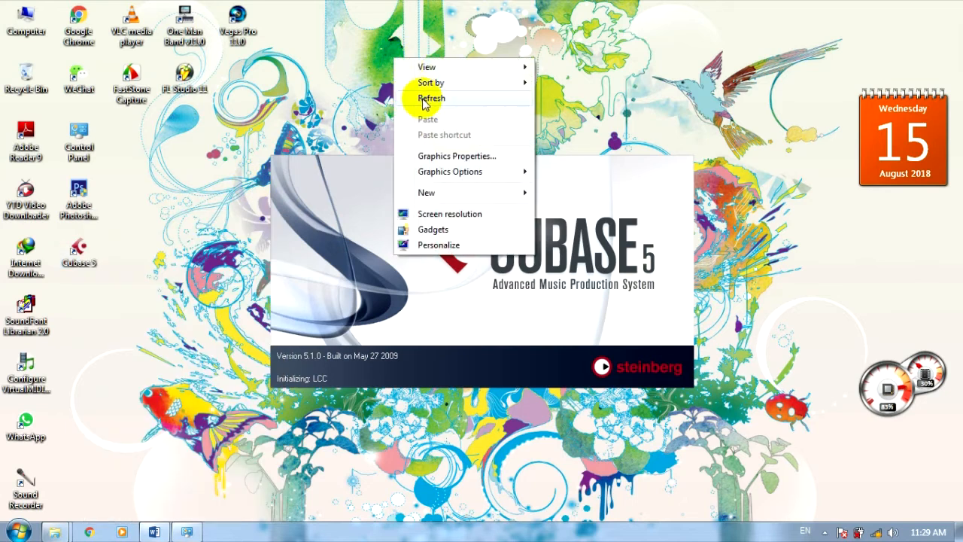
pyautogui.click(430, 99)
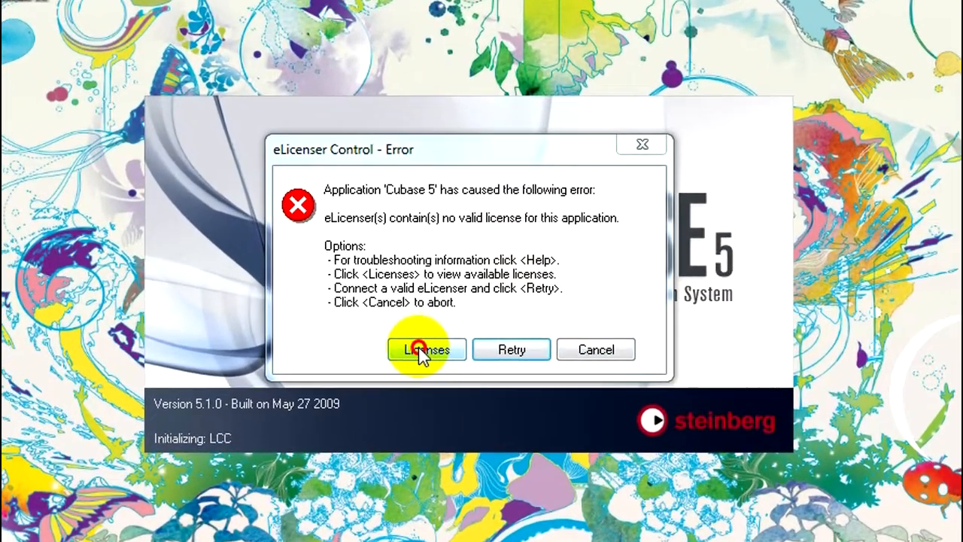
pyautogui.click(430, 344)
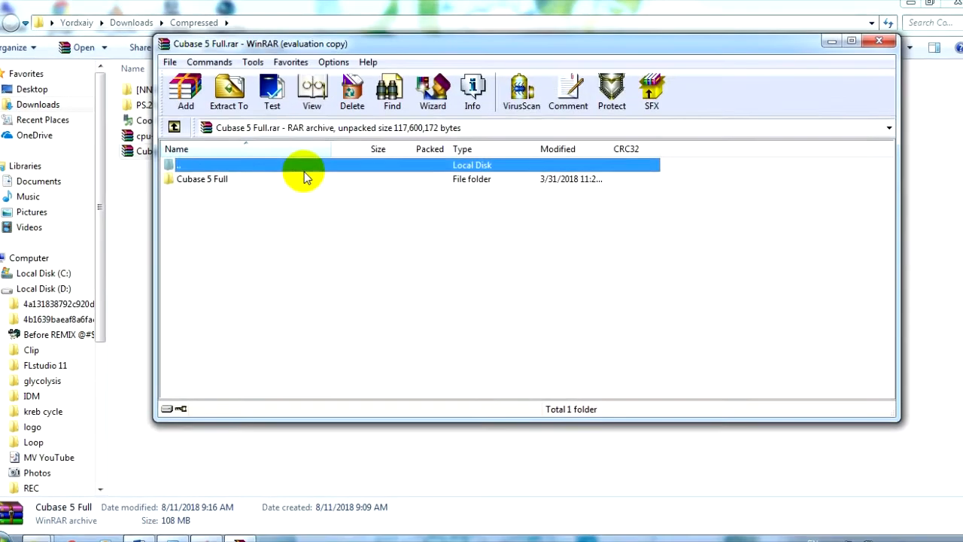
# Dismiss the WinRAR license reminder, reopen the Cubase 5 Full folder inside Cubase 5 Full.rar and select 02 - Cubase_Patch_510.msp.
pyautogui.doubleClick(304, 173)
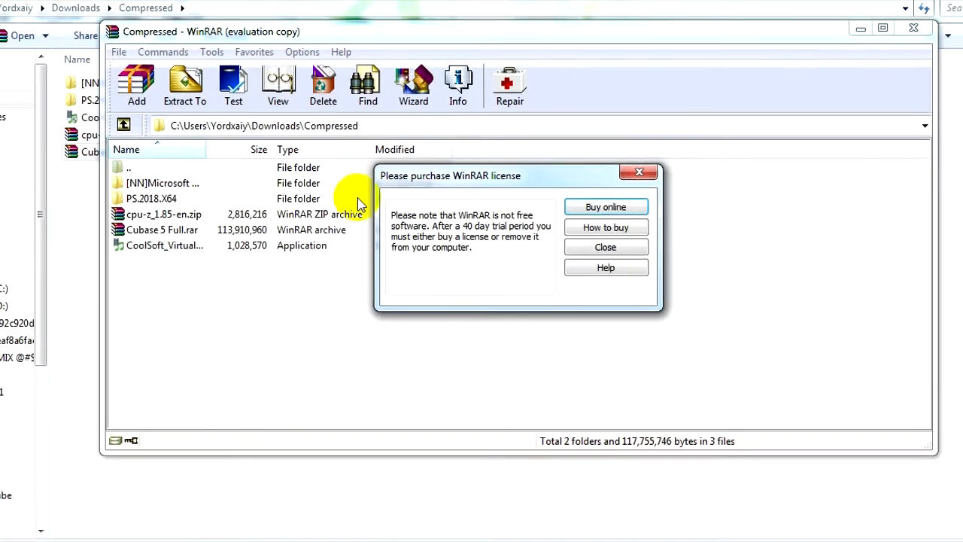
pyautogui.click(640, 173)
pyautogui.doubleClick(260, 167)
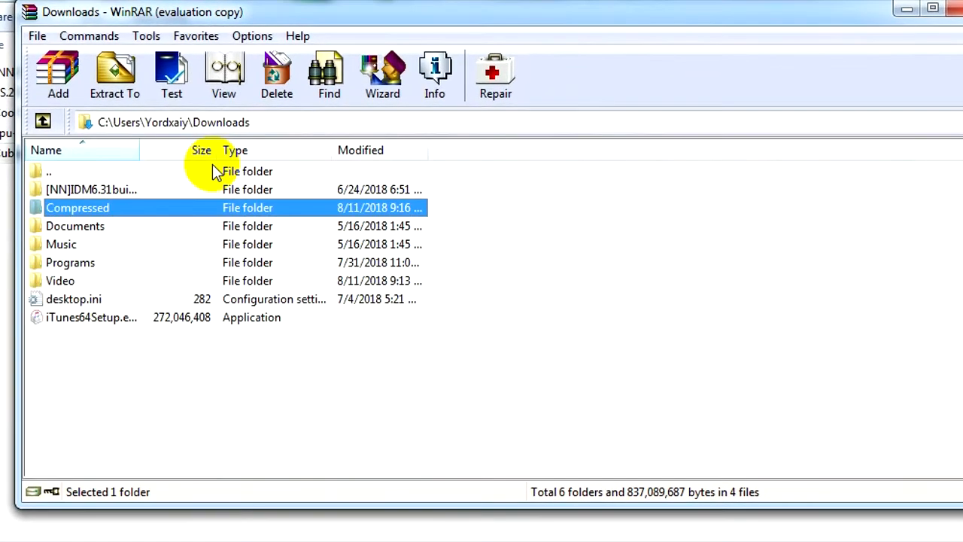
pyautogui.doubleClick(112, 207)
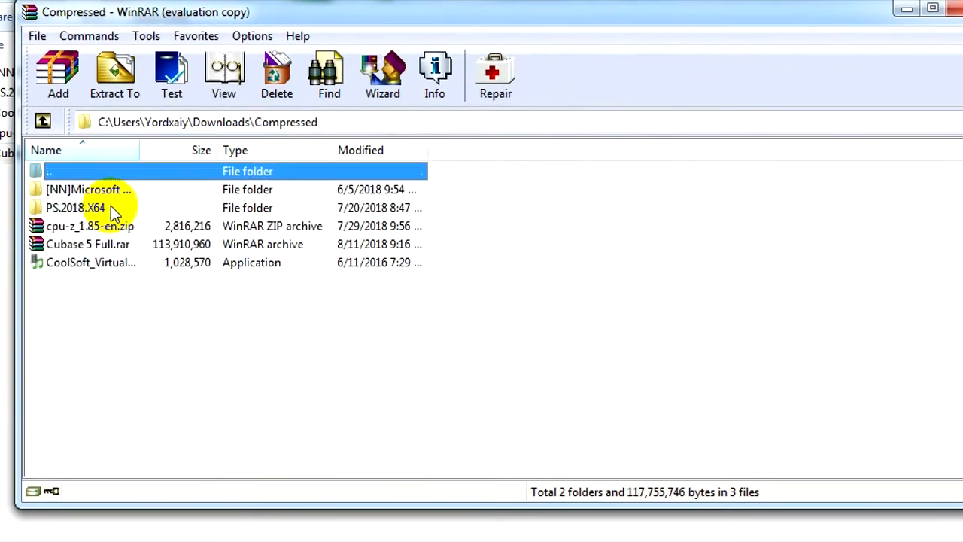
pyautogui.doubleClick(112, 244)
pyautogui.click(126, 189)
pyautogui.doubleClick(125, 189)
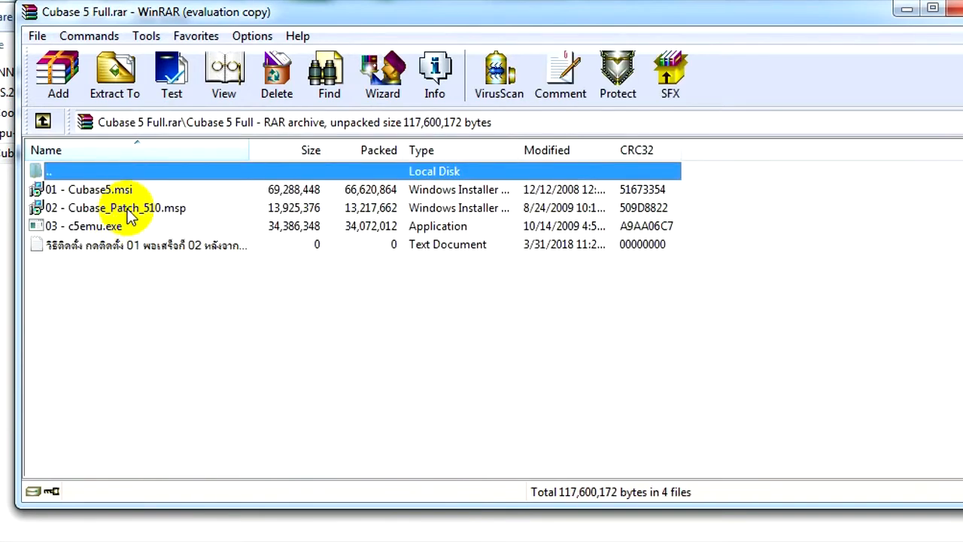
pyautogui.click(150, 211)
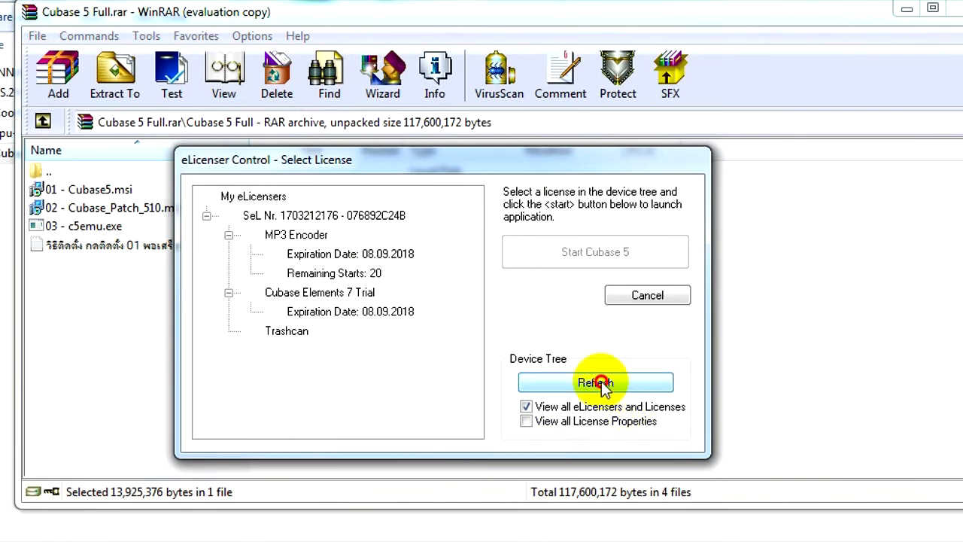
# Refresh the eLicenser device tree with all license properties shown, then cancel the license selection and dismiss the resulting error.
pyautogui.click(595, 383)
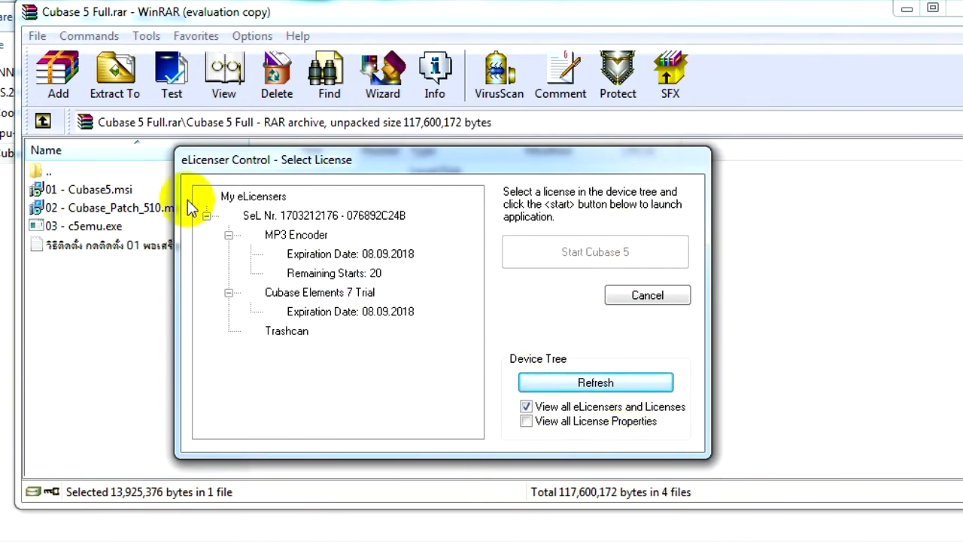
pyautogui.click(536, 424)
pyautogui.click(591, 381)
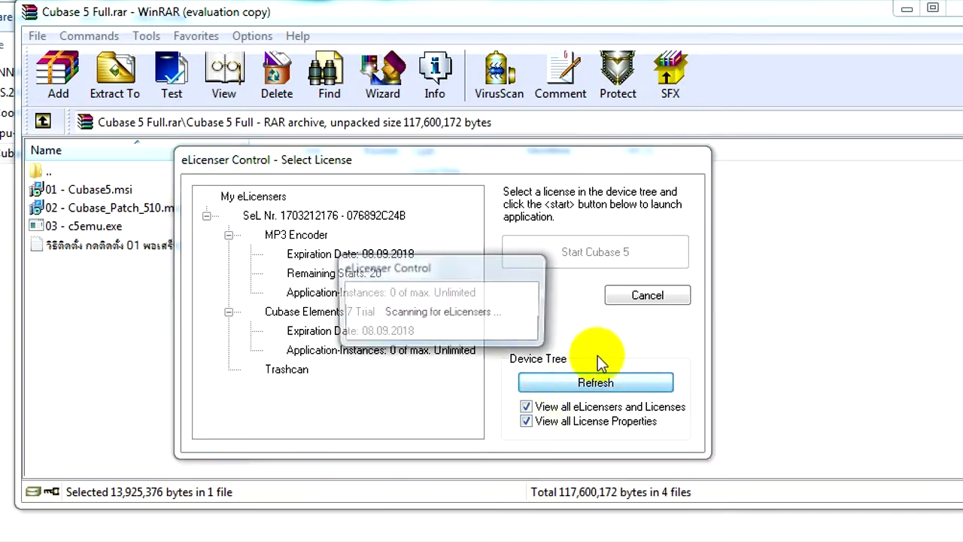
pyautogui.click(648, 296)
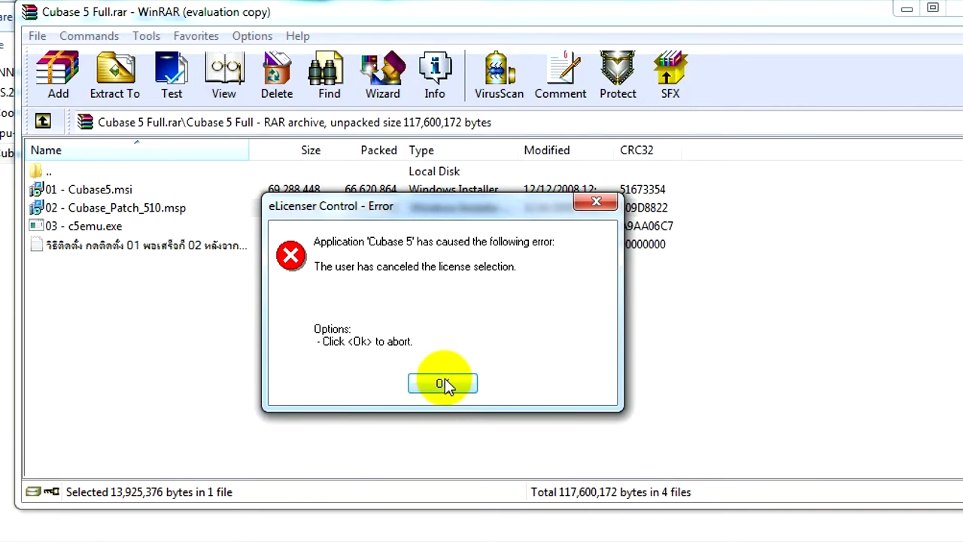
pyautogui.click(444, 384)
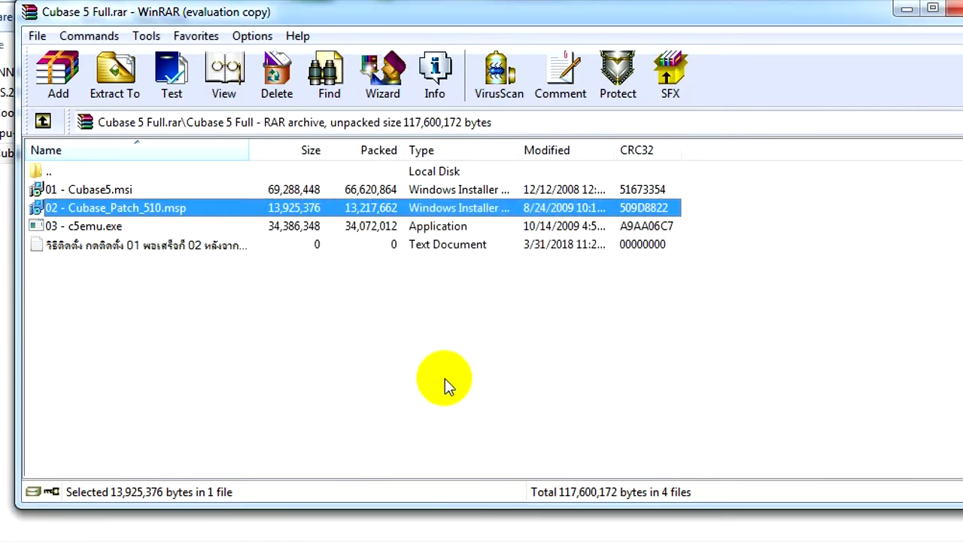
# Run 02 - Cubase_Patch_510.msp from the archive again and complete the Cubase 5 update through to the end of the wizard.
pyautogui.doubleClick(113, 212)
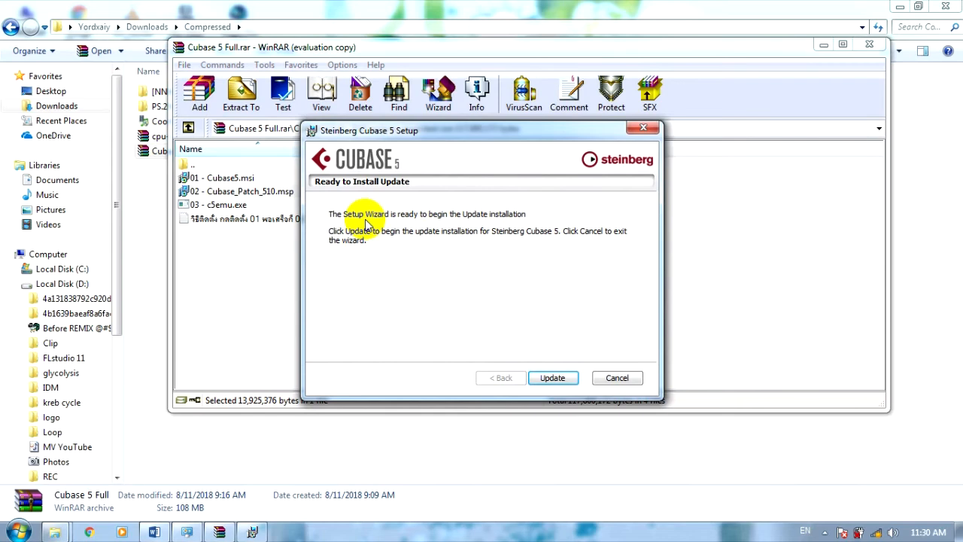
pyautogui.click(555, 377)
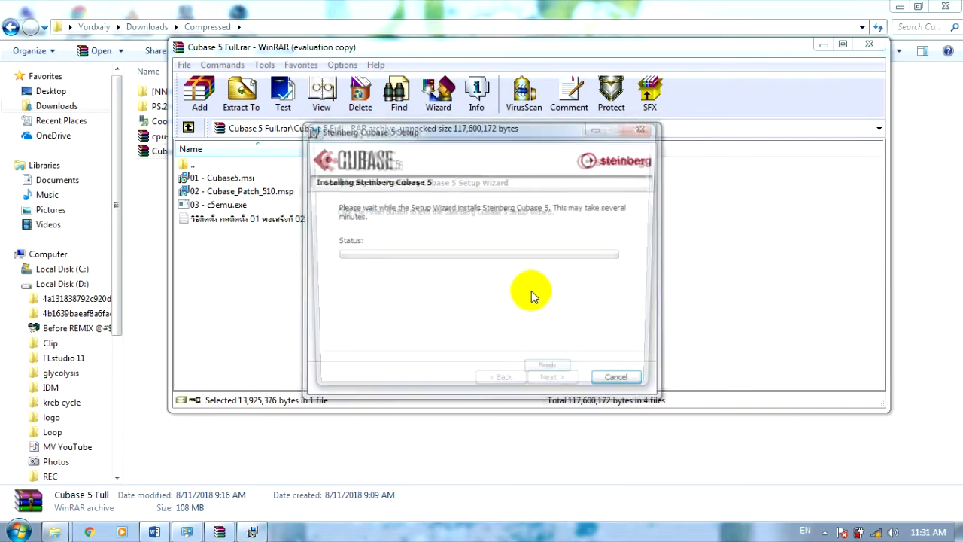
pyautogui.click(548, 378)
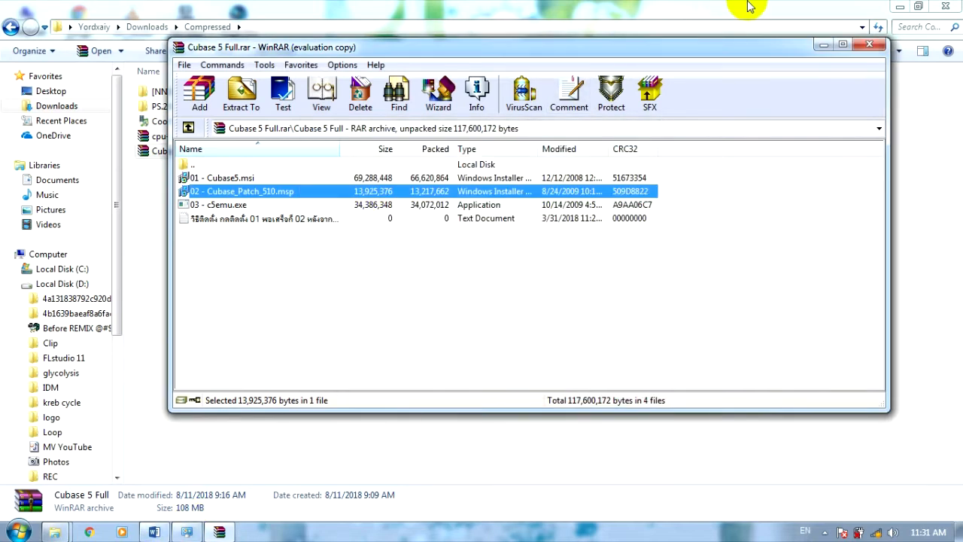
# Show and refresh the desktop, then try launching Cubase 5 from its shortcut and dismiss the Entry Point Not Found error.
pyautogui.press('super+d')
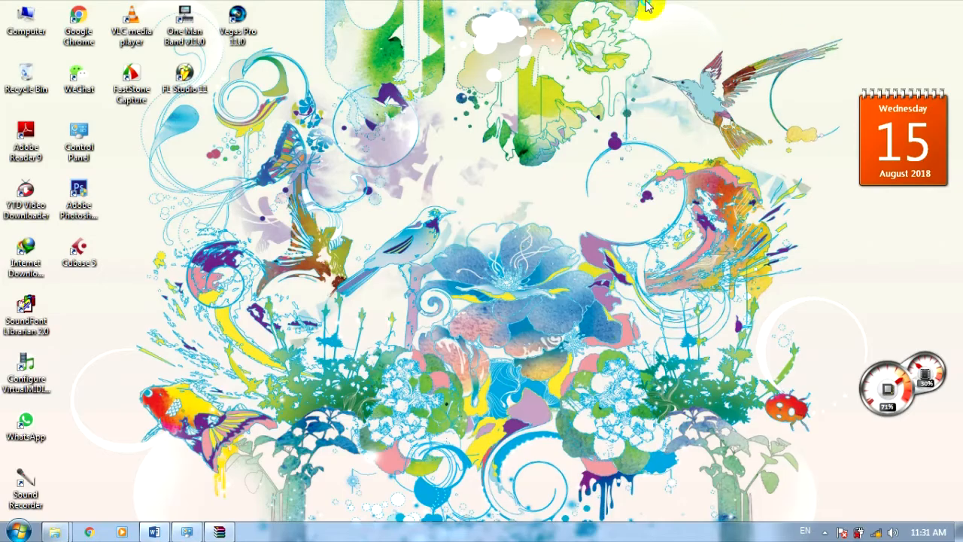
pyautogui.rightClick(667, 20)
pyautogui.click(684, 37)
pyautogui.click(79, 254)
pyautogui.rightClick(81, 256)
pyautogui.click(161, 268)
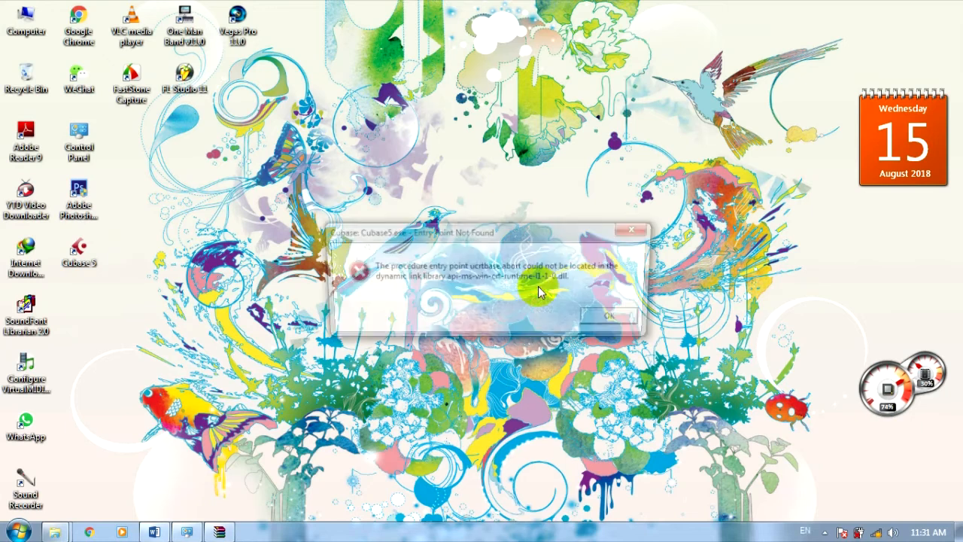
pyautogui.click(605, 318)
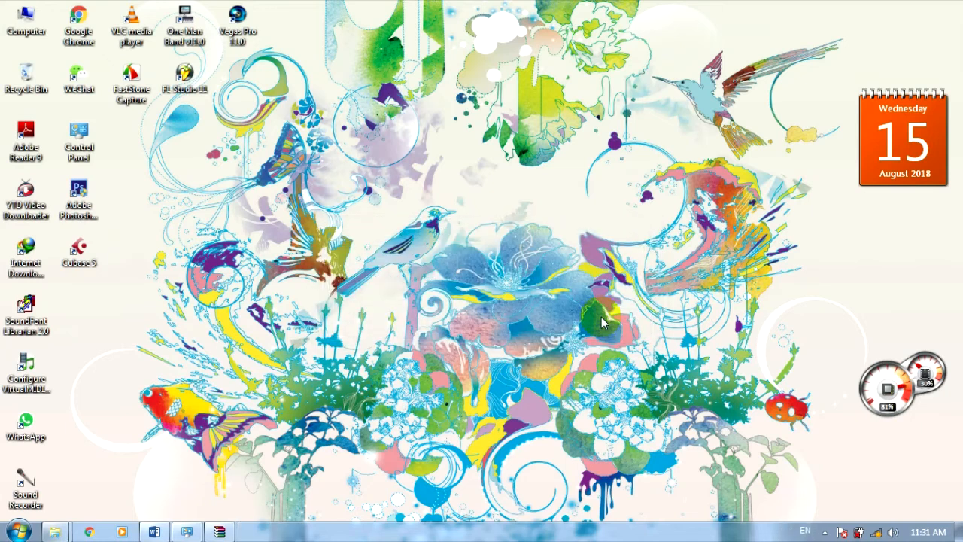
# Refresh the desktop, retry the eLicenser license check for Cubase 5 and abort the startup.
pyautogui.rightClick(479, 44)
pyautogui.click(512, 83)
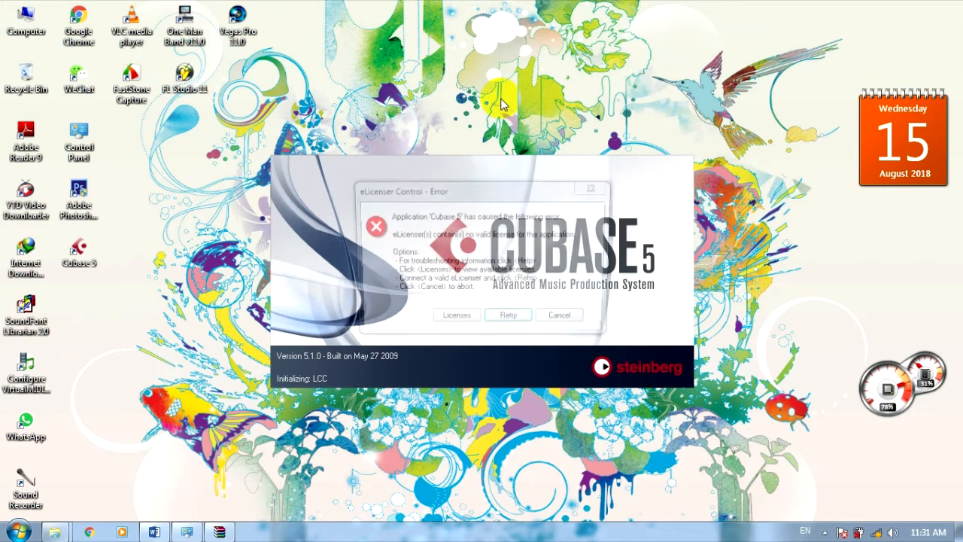
pyautogui.click(518, 322)
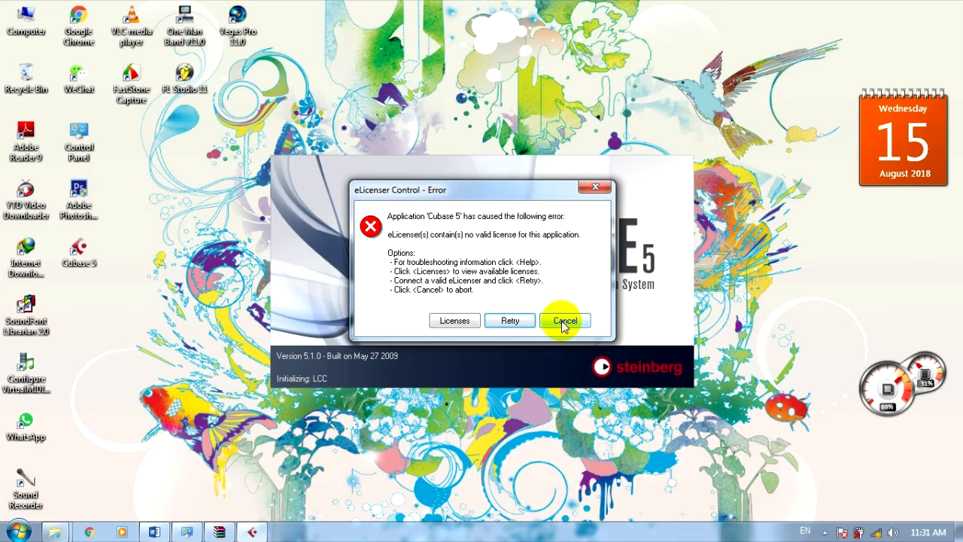
pyautogui.click(554, 323)
pyautogui.click(541, 322)
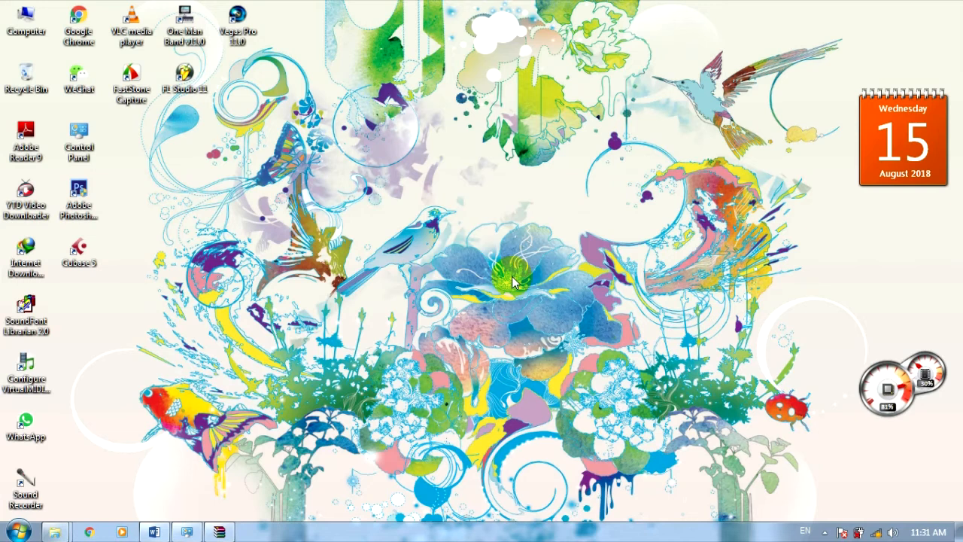
# Refresh the desktop, restore the archive window, and open the text document with the installation instructions, closing it after viewing.
pyautogui.rightClick(512, 170)
pyautogui.click(542, 211)
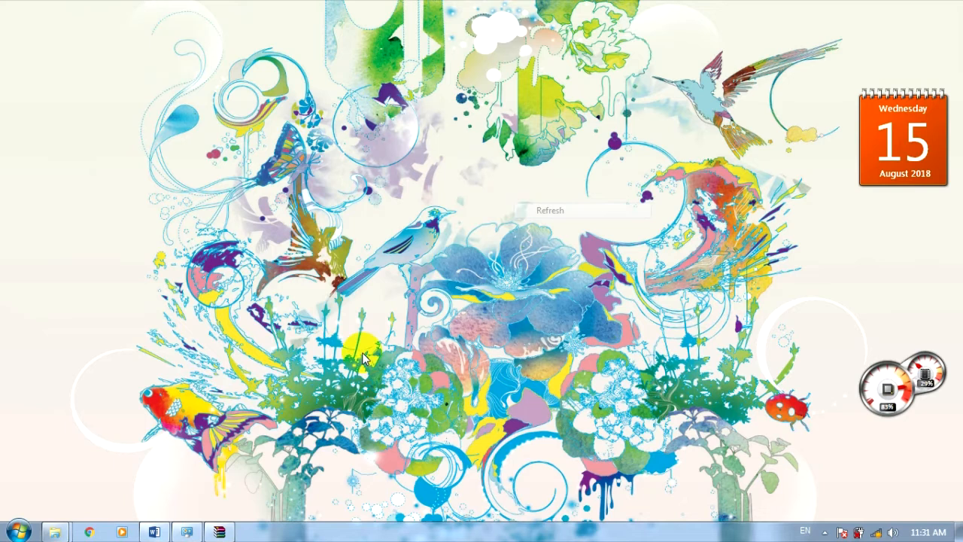
pyautogui.click(219, 532)
pyautogui.doubleClick(279, 220)
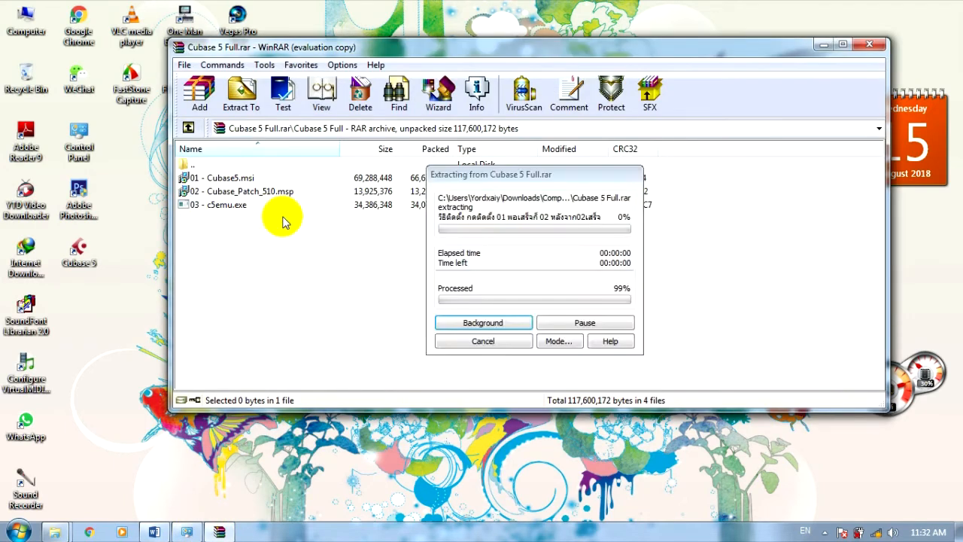
pyautogui.moveTo(338, 269); pyautogui.dragTo(421, 185)
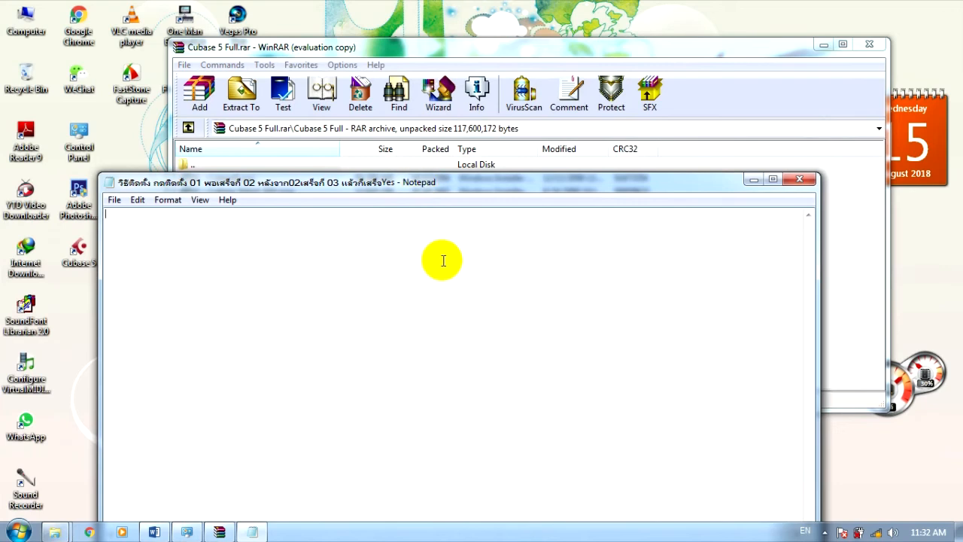
pyautogui.click(799, 179)
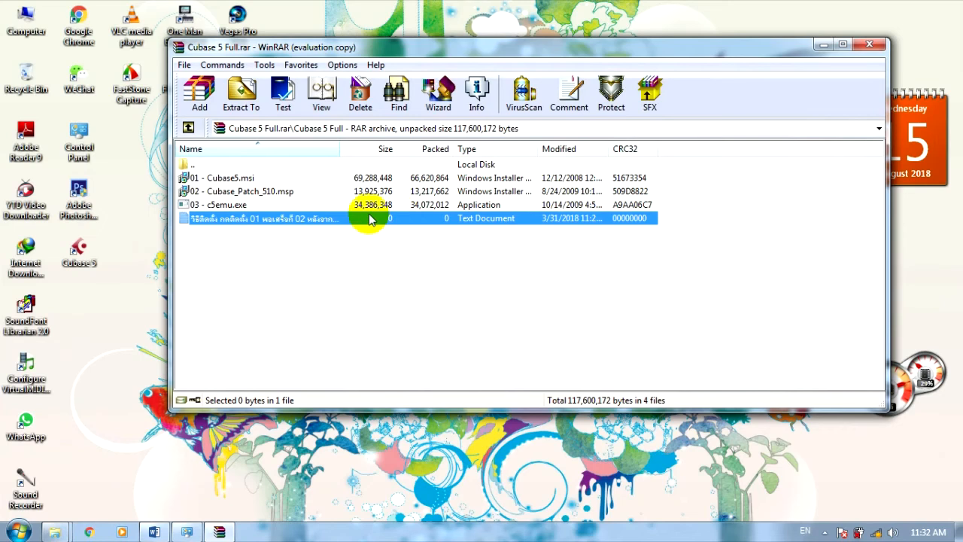
# Run 03 - c5emu.exe from the archive and complete the Steinberg Cubase v5.1 Dongle Emulator setup.
pyautogui.click(302, 207)
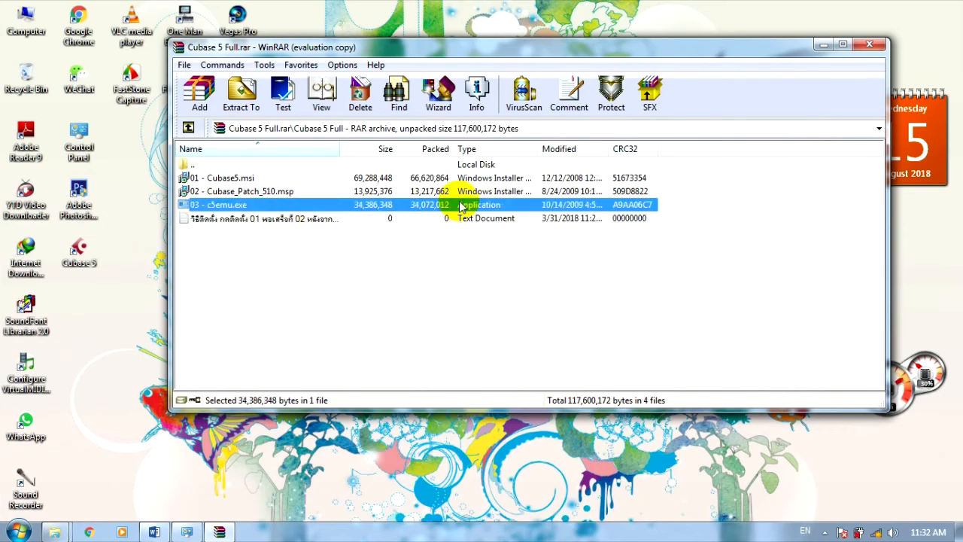
pyautogui.doubleClick(243, 206)
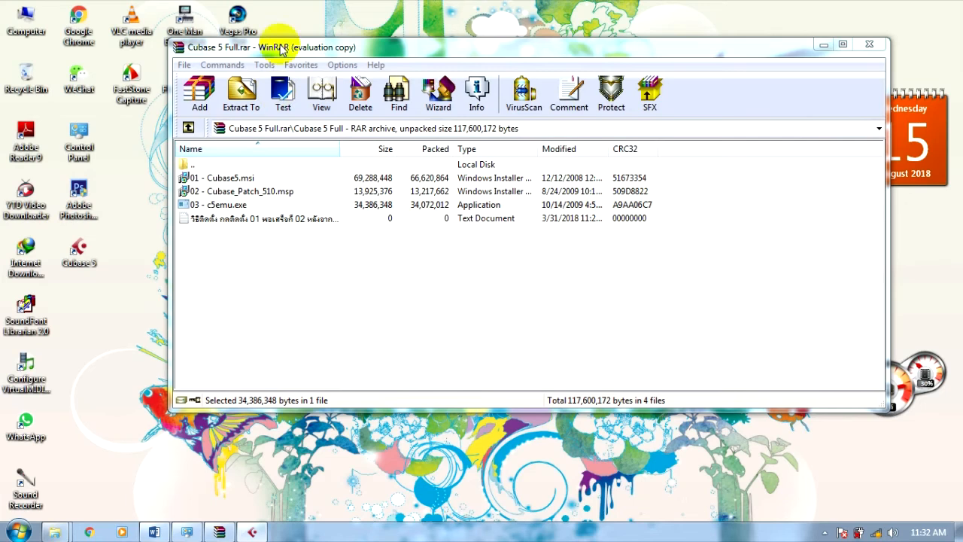
pyautogui.rightClick(286, 3)
pyautogui.click(313, 39)
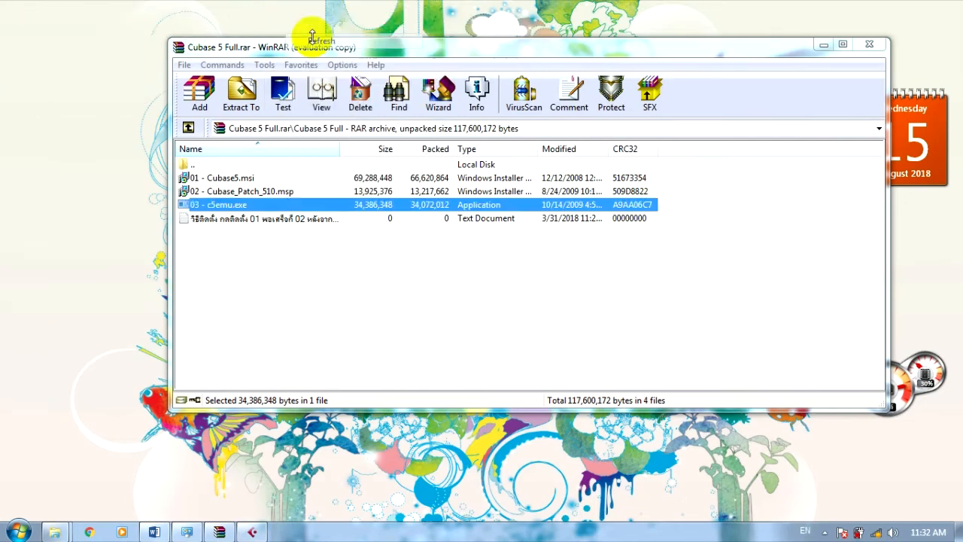
pyautogui.rightClick(368, 2)
pyautogui.click(386, 40)
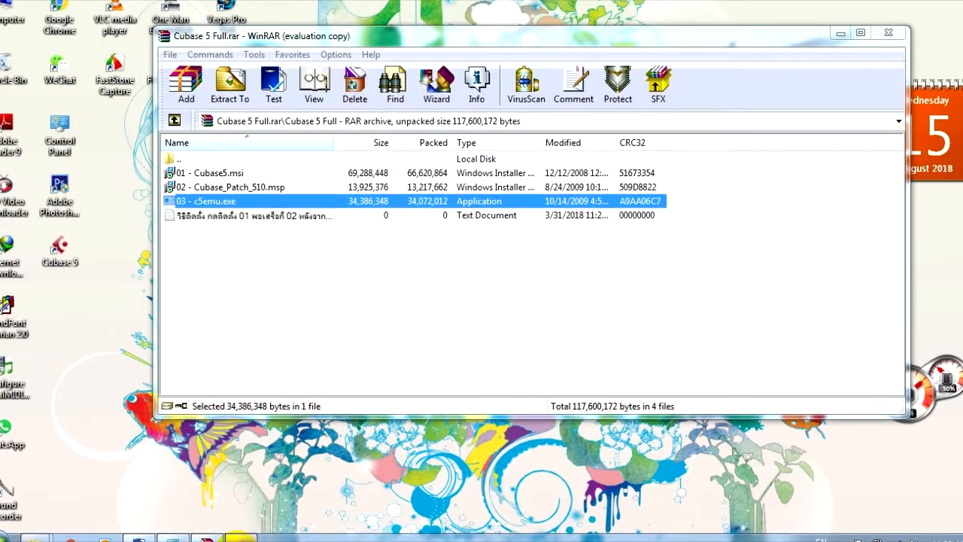
pyautogui.click(252, 532)
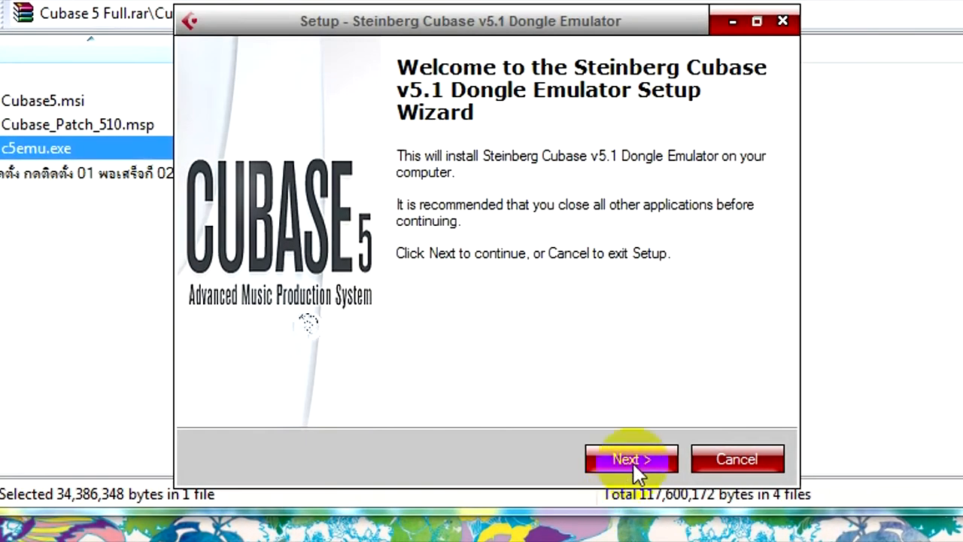
pyautogui.click(632, 462)
pyautogui.click(634, 459)
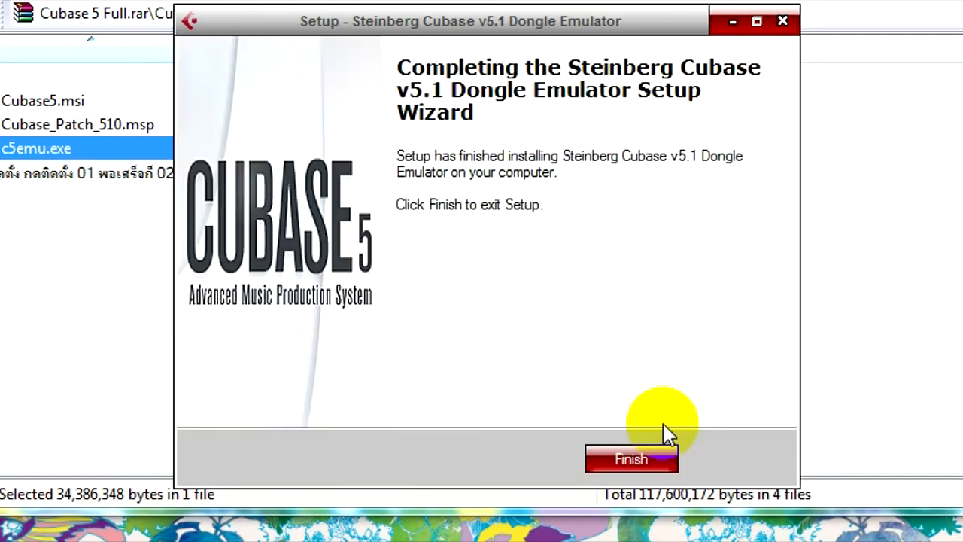
pyautogui.click(626, 459)
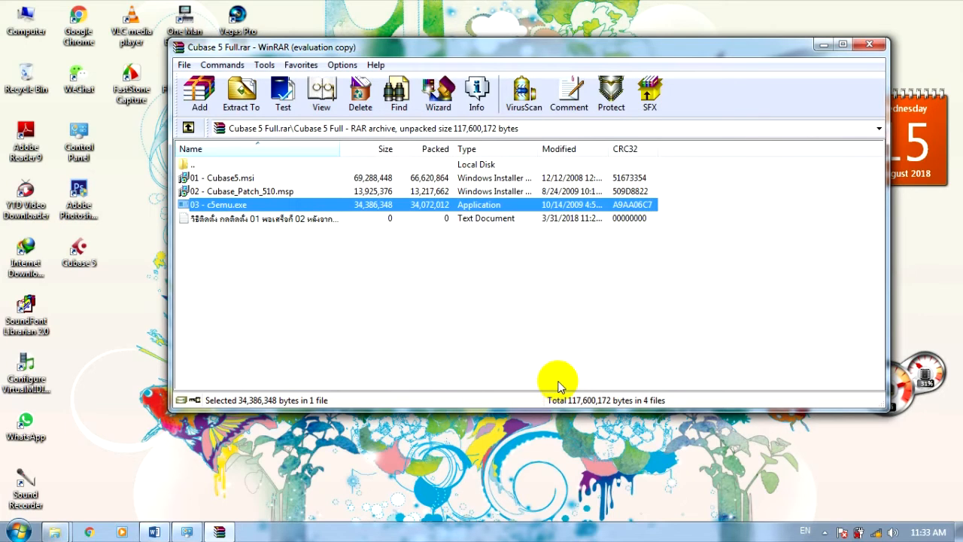
# Minimize the archive window and refresh the desktop twice.
pyautogui.click(823, 45)
pyautogui.rightClick(415, 83)
pyautogui.click(426, 124)
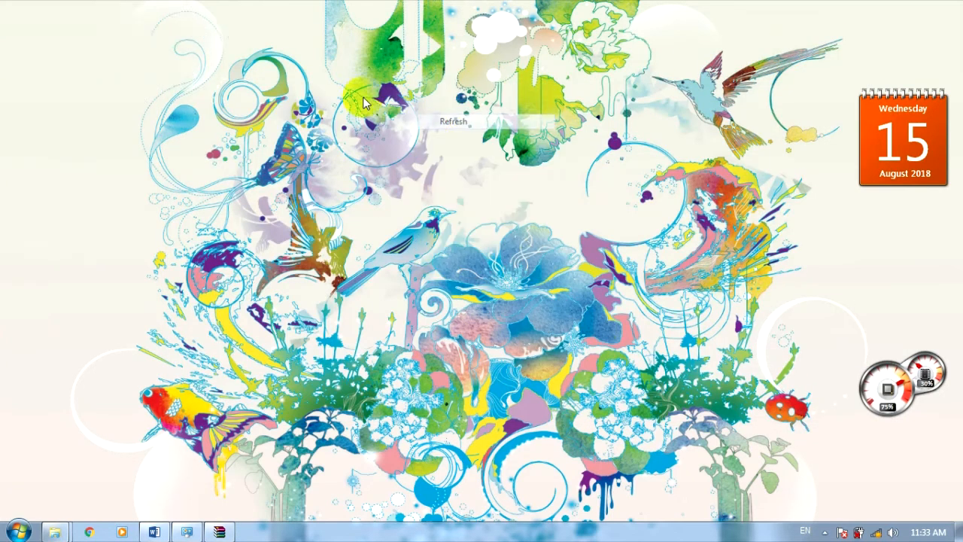
pyautogui.rightClick(364, 96)
pyautogui.click(429, 135)
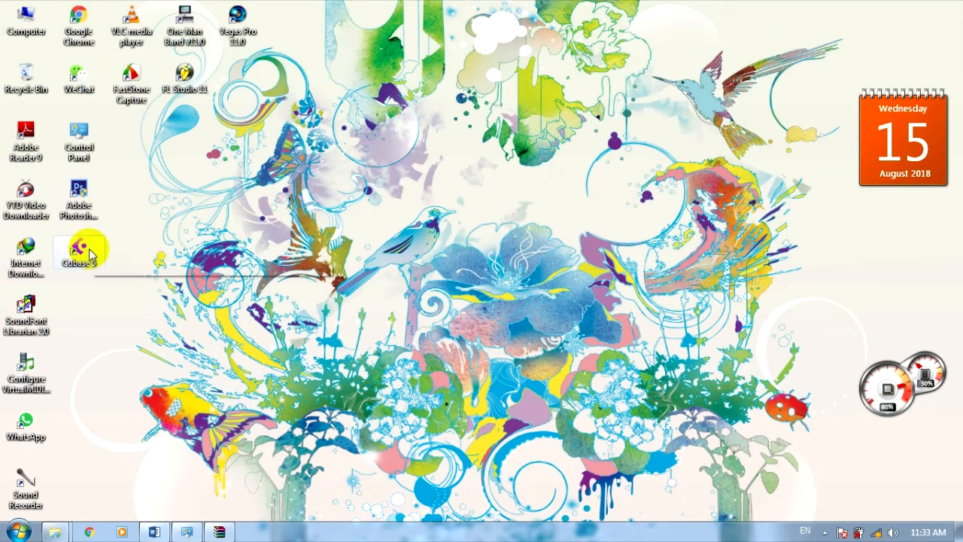
# Open Cubase 5 from its desktop shortcut and dismiss the startup error so that loading continues.
pyautogui.rightClick(91, 255)
pyautogui.click(151, 266)
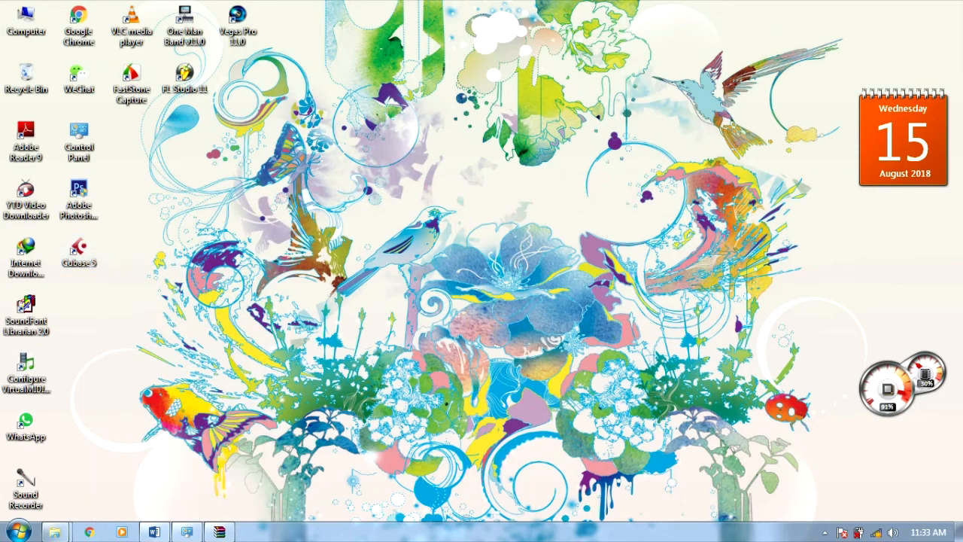
pyautogui.click(614, 319)
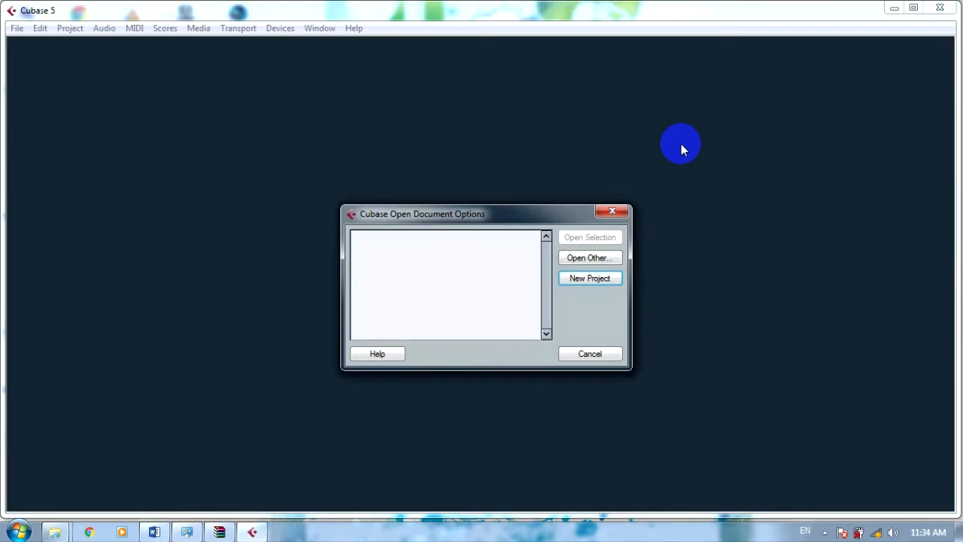
# Create an Empty project in a folder on Local Disk (D:), disabling its write protection, and choose to register the product now.
pyautogui.click(586, 280)
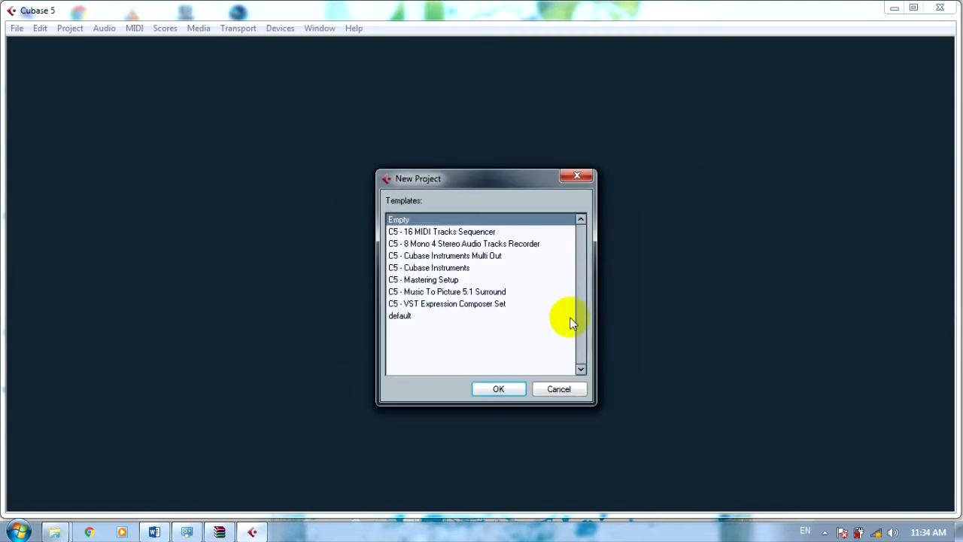
pyautogui.click(513, 390)
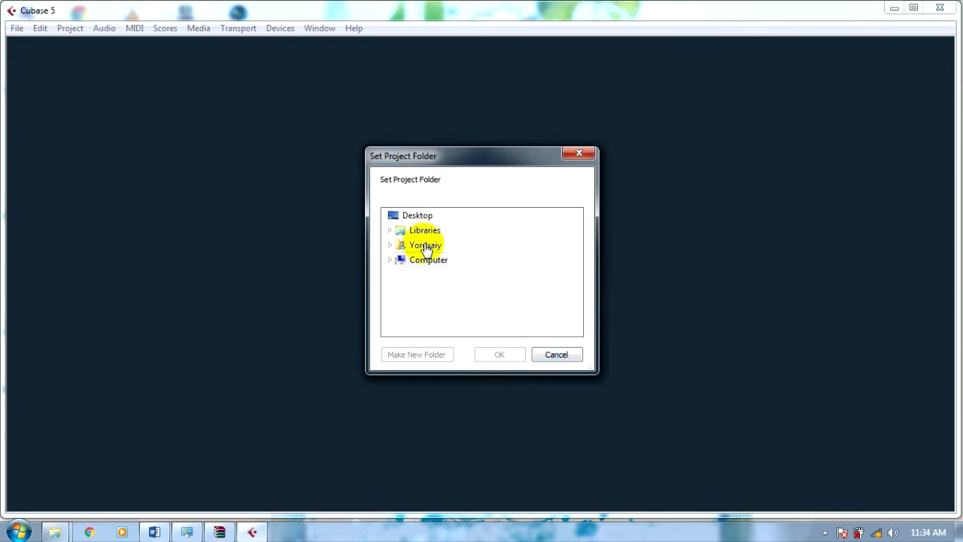
pyautogui.doubleClick(411, 261)
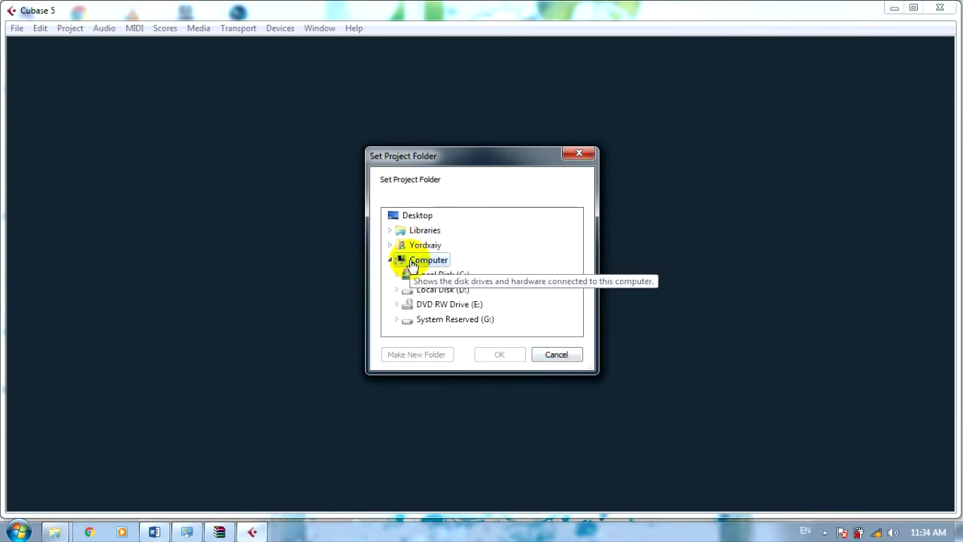
pyautogui.doubleClick(451, 288)
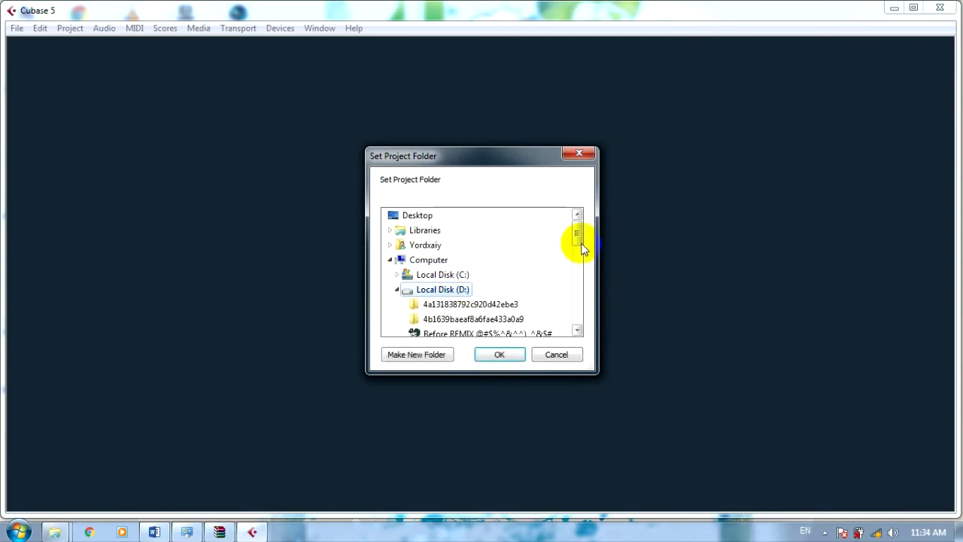
pyautogui.moveTo(580, 247); pyautogui.dragTo(579, 260)
pyautogui.click(432, 246)
pyautogui.click(501, 355)
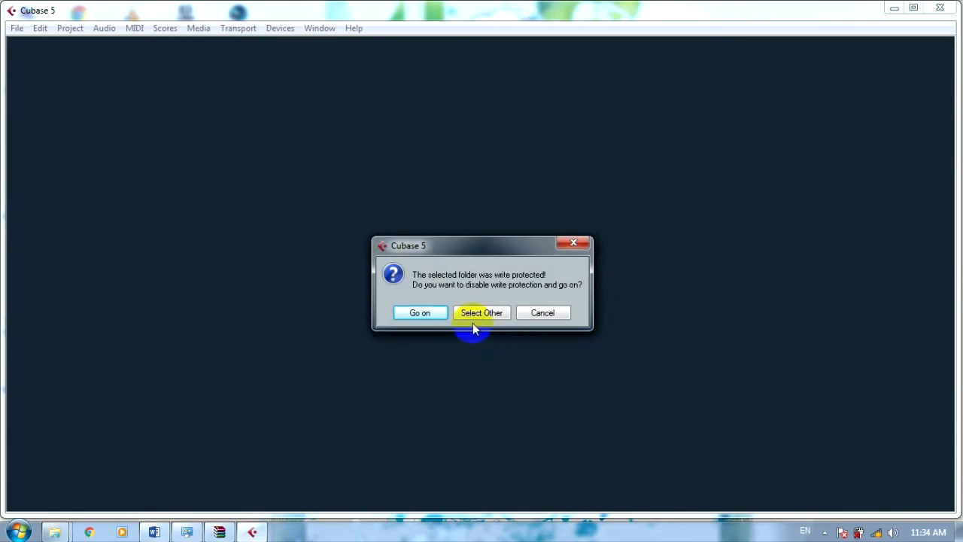
pyautogui.click(430, 315)
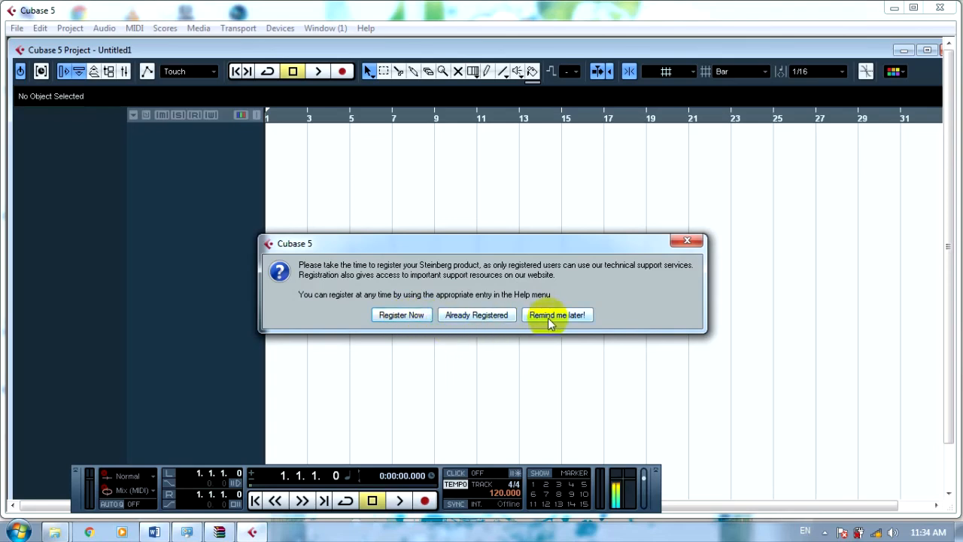
pyautogui.click(399, 317)
# Add one audio track with a Stereo configuration to the empty project.
pyautogui.rightClick(194, 220)
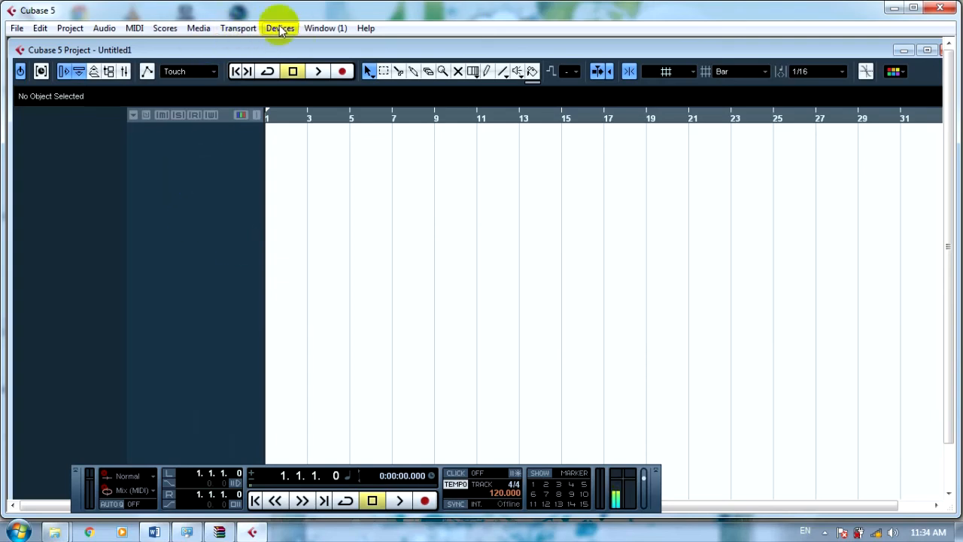
pyautogui.rightClick(186, 167)
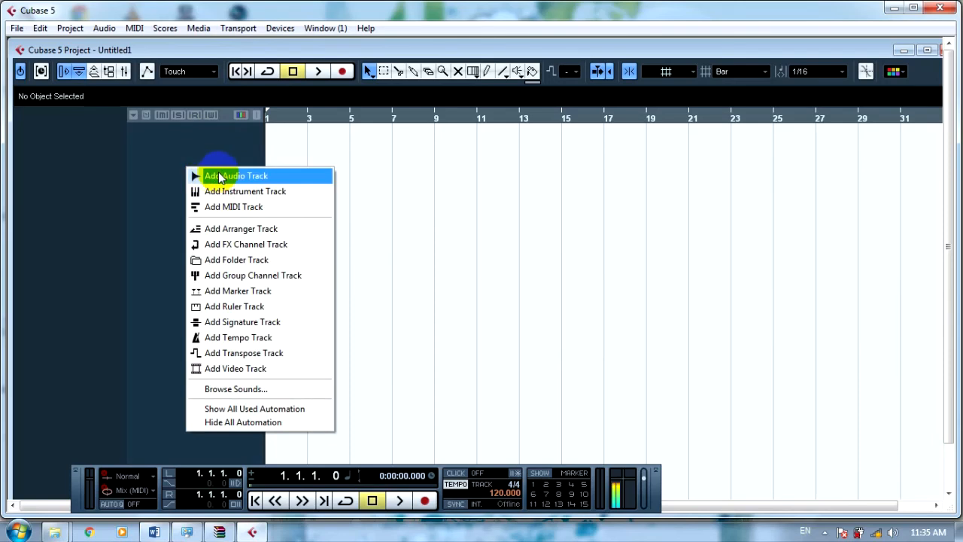
pyautogui.click(275, 178)
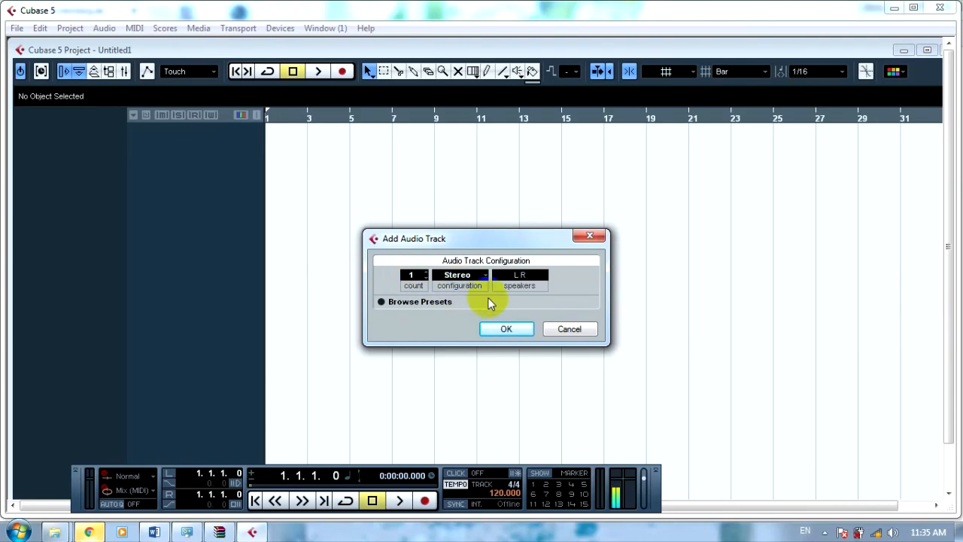
pyautogui.click(506, 329)
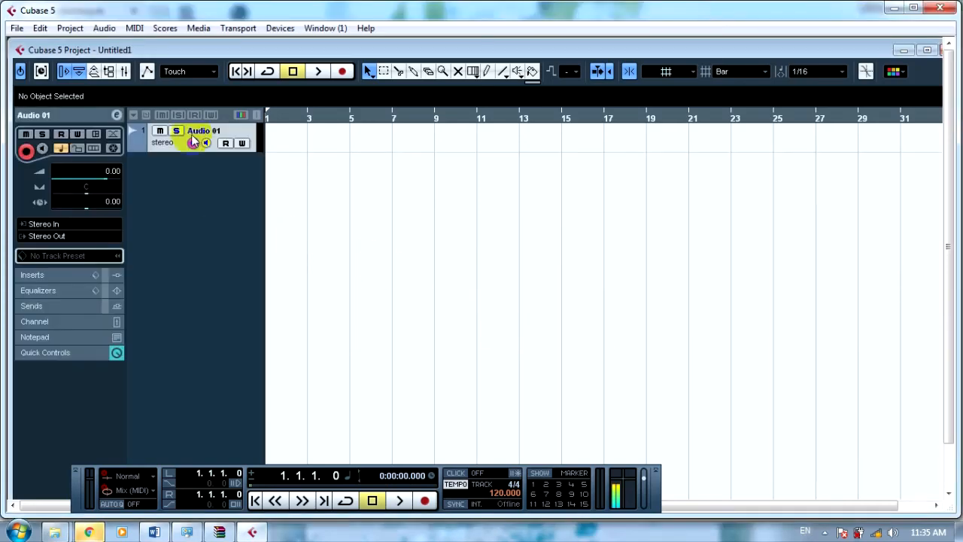
# Open the Mixer and close it after viewing.
pyautogui.click(276, 28)
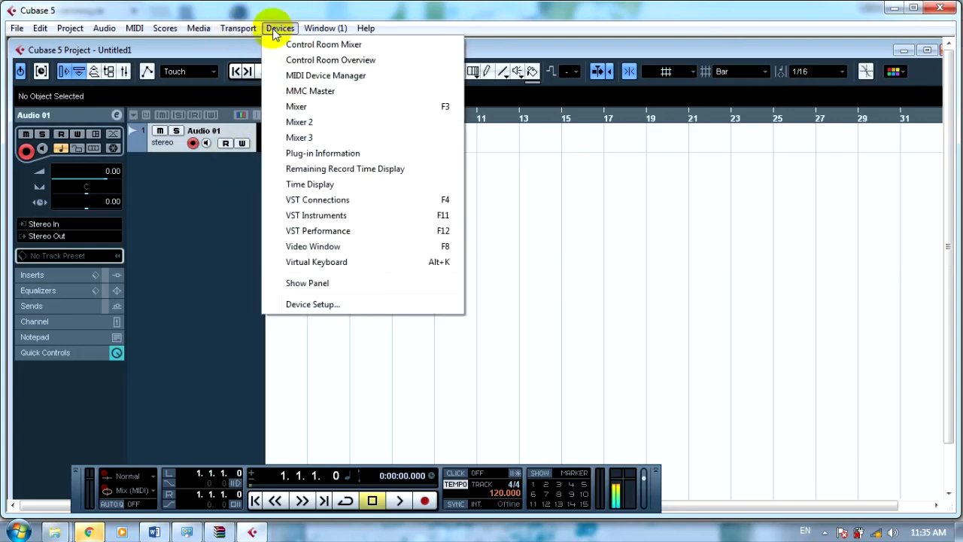
pyautogui.click(312, 107)
pyautogui.click(712, 179)
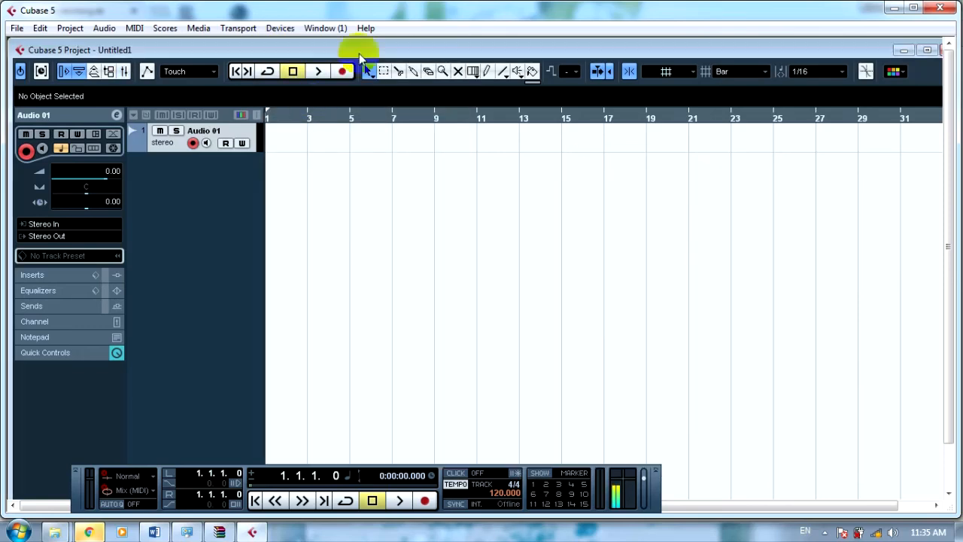
# Open Device Setup and examine the ASIO driver choices of the VST Audio System.
pyautogui.click(274, 28)
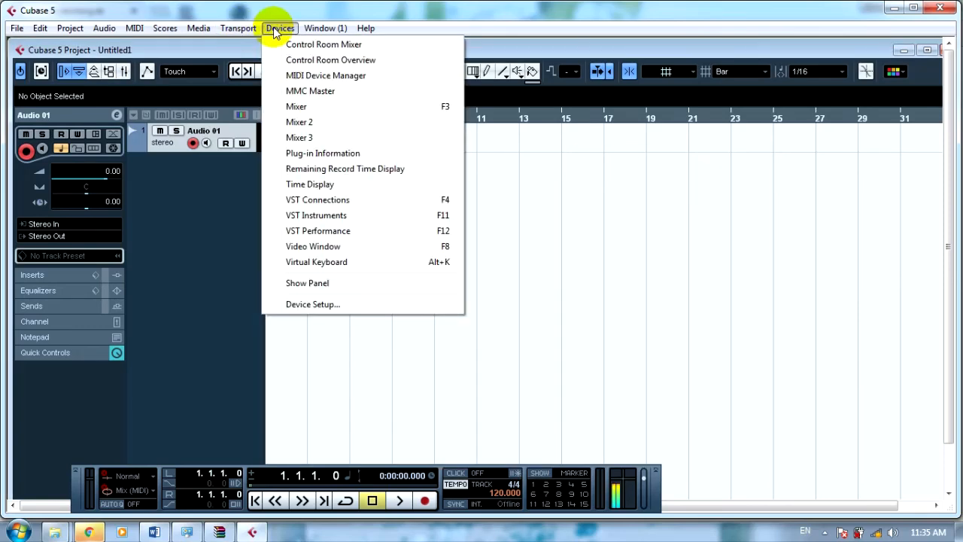
pyautogui.click(307, 304)
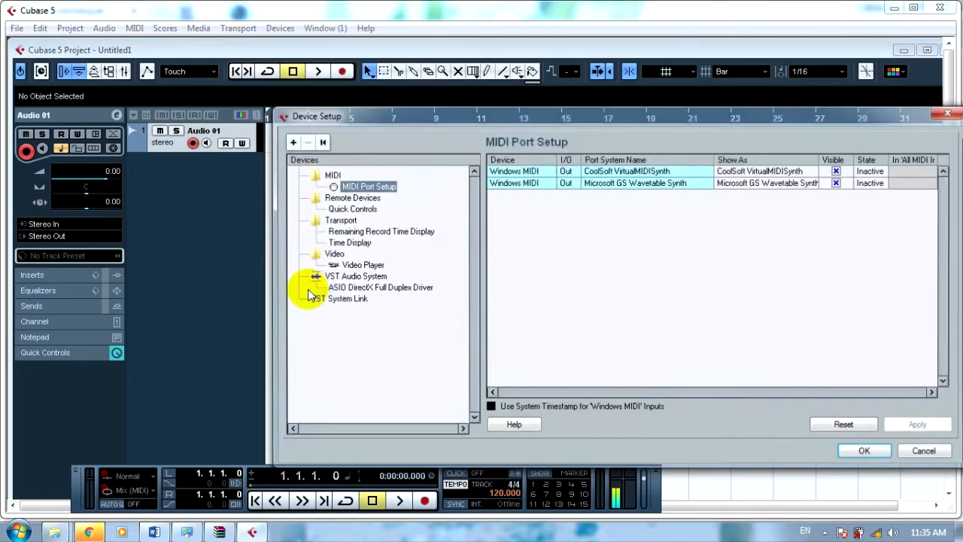
pyautogui.click(367, 278)
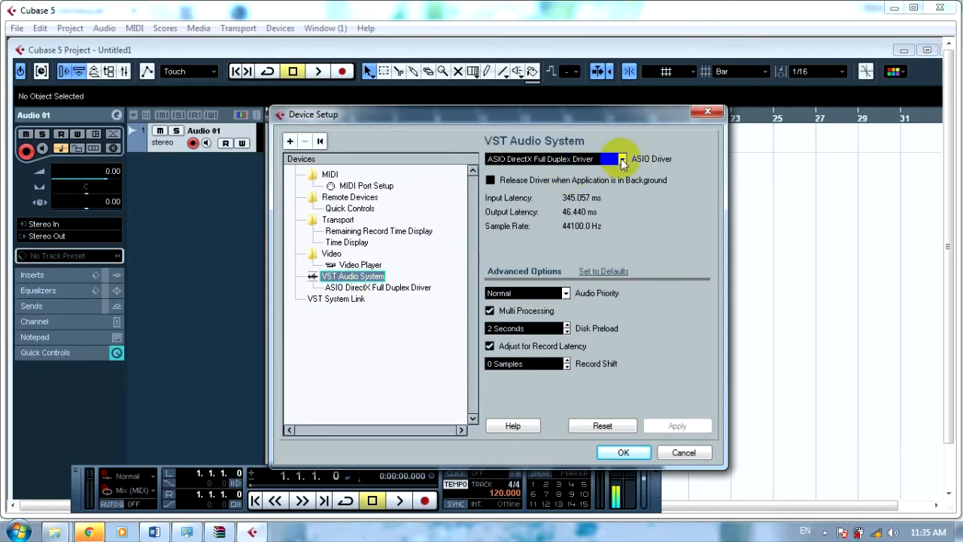
pyautogui.click(622, 159)
pyautogui.click(622, 162)
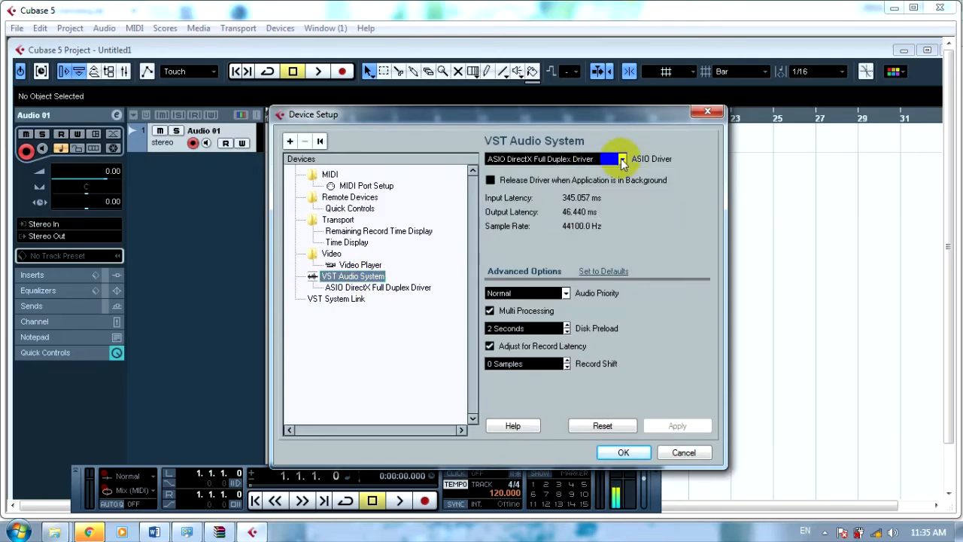
# Examine the ASIO DirectX Full Duplex Driver's port setup, select the Realtek microphone input port, and confirm the setup.
pyautogui.click(389, 289)
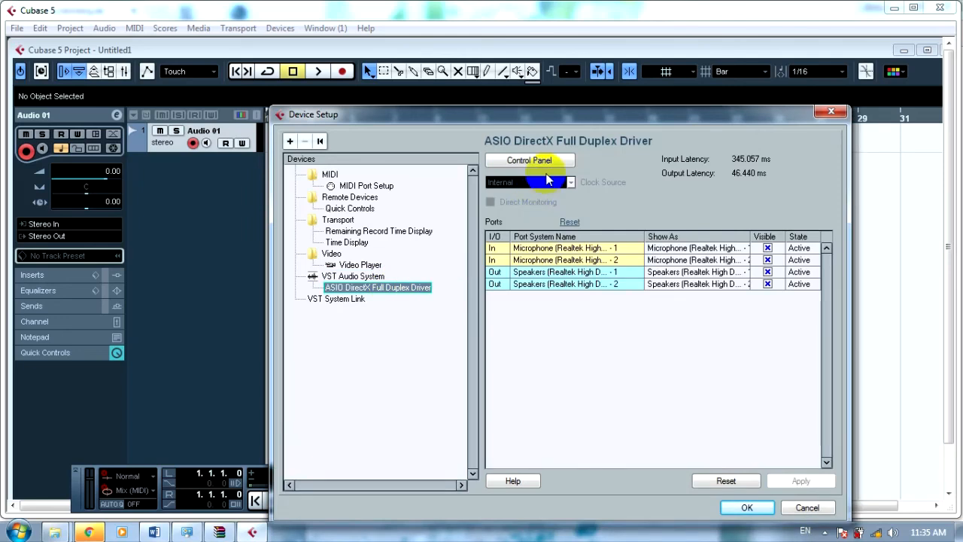
pyautogui.click(551, 161)
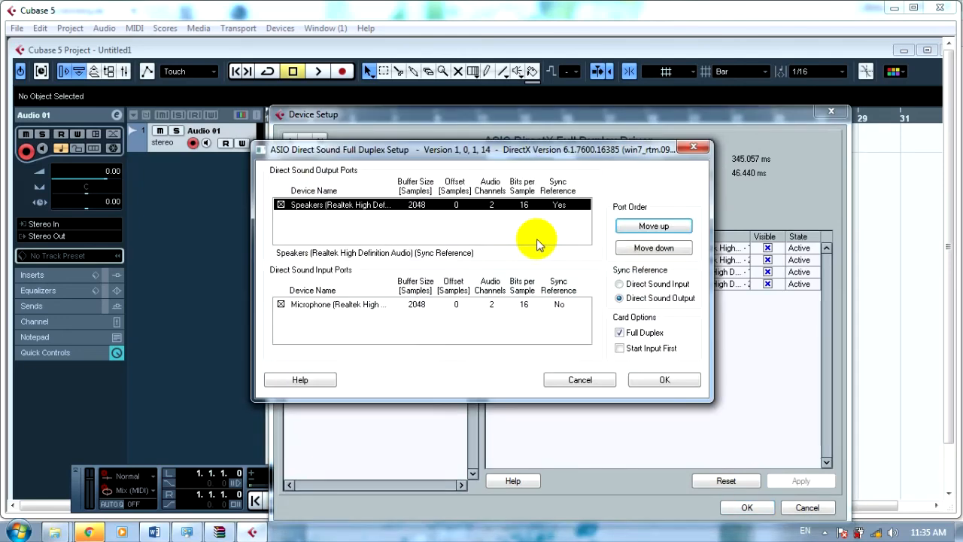
pyautogui.click(309, 305)
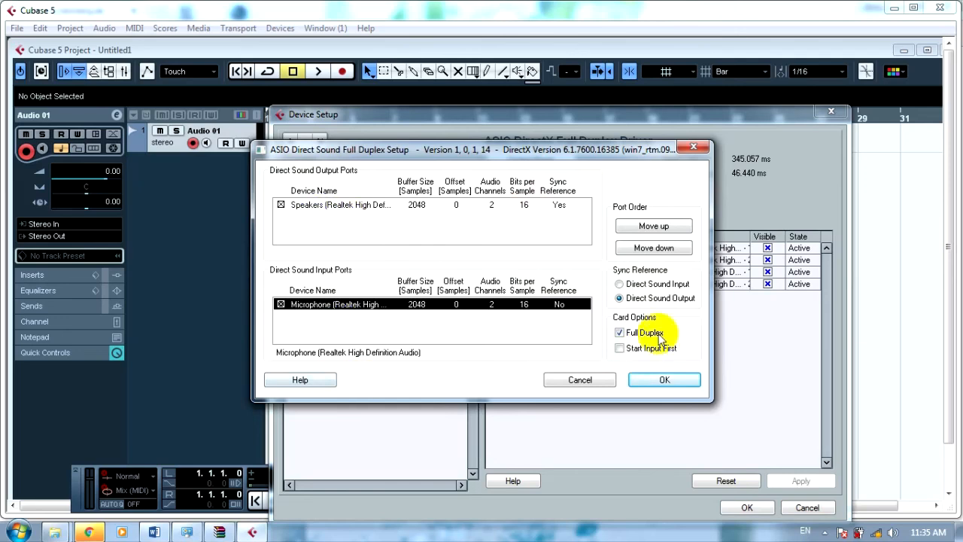
pyautogui.click(667, 380)
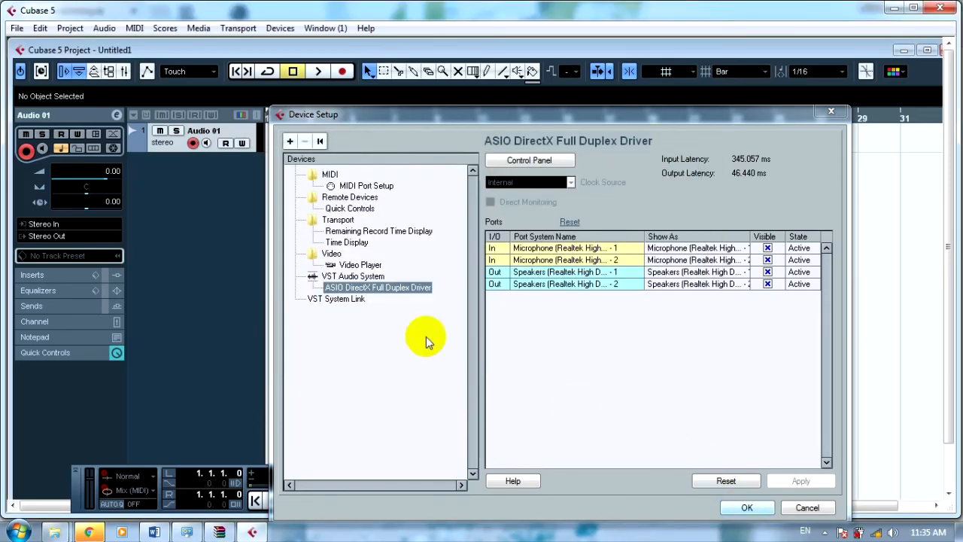
# Set the VST System Link ASIO input to Microphone (Realtek) - 1 and ASIO output to Speakers (Realtek) - 2, then apply the device setup.
pyautogui.click(338, 299)
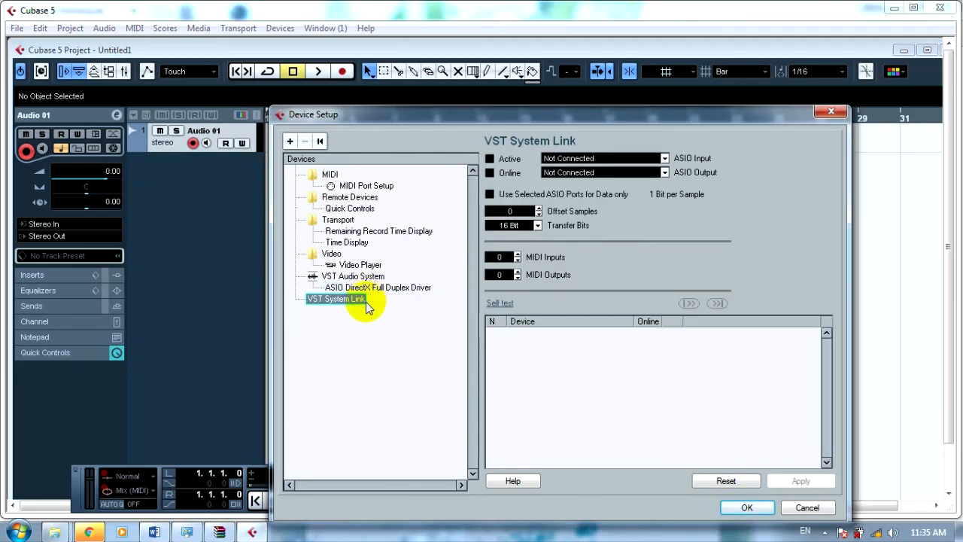
pyautogui.click(635, 159)
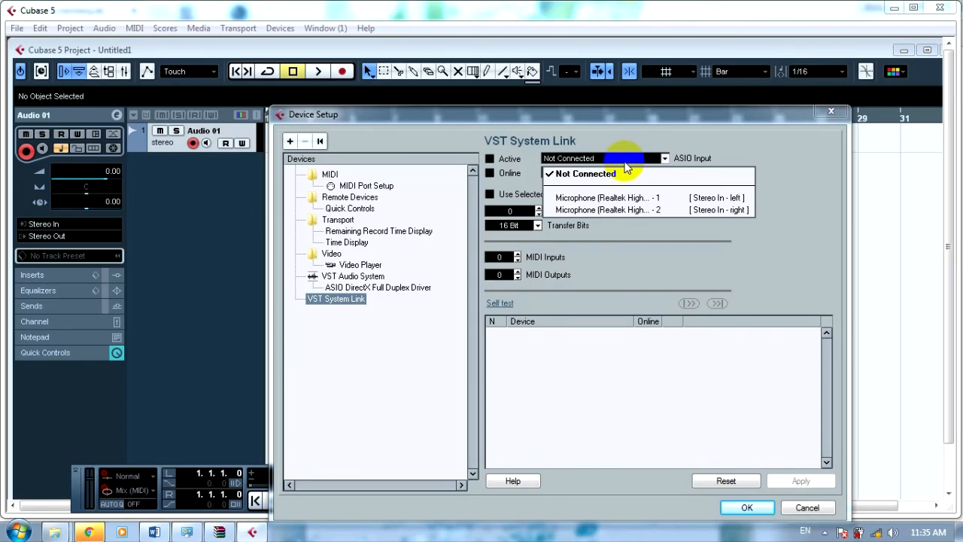
pyautogui.click(619, 197)
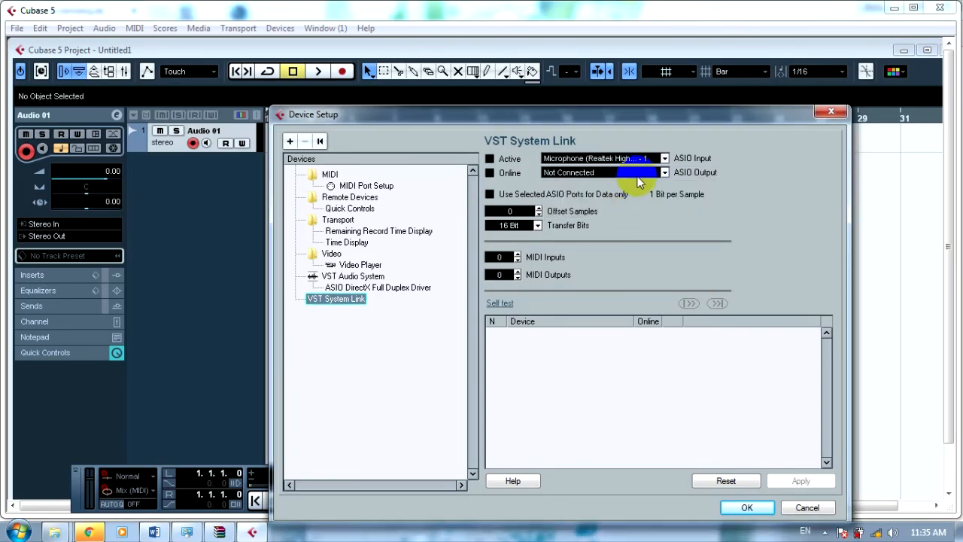
pyautogui.click(631, 173)
pyautogui.click(608, 221)
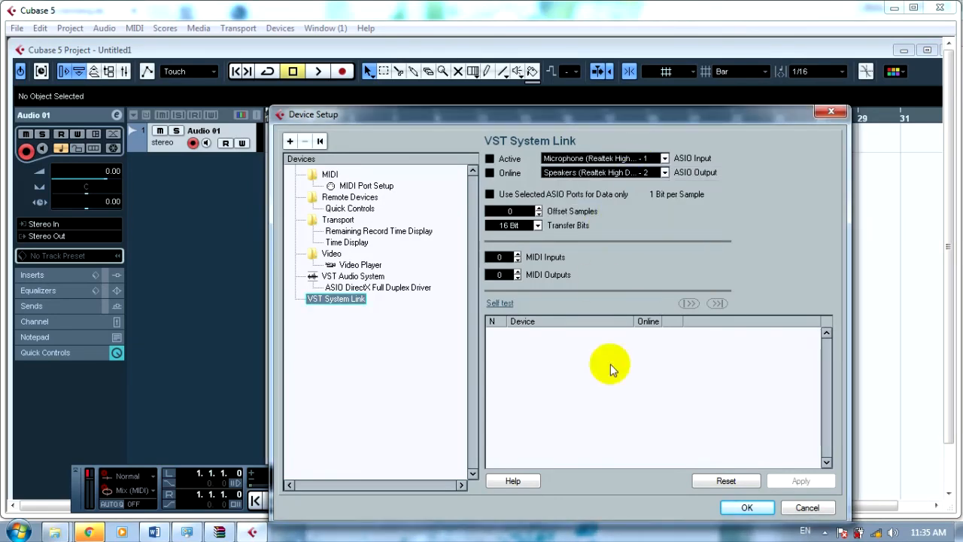
pyautogui.click(747, 508)
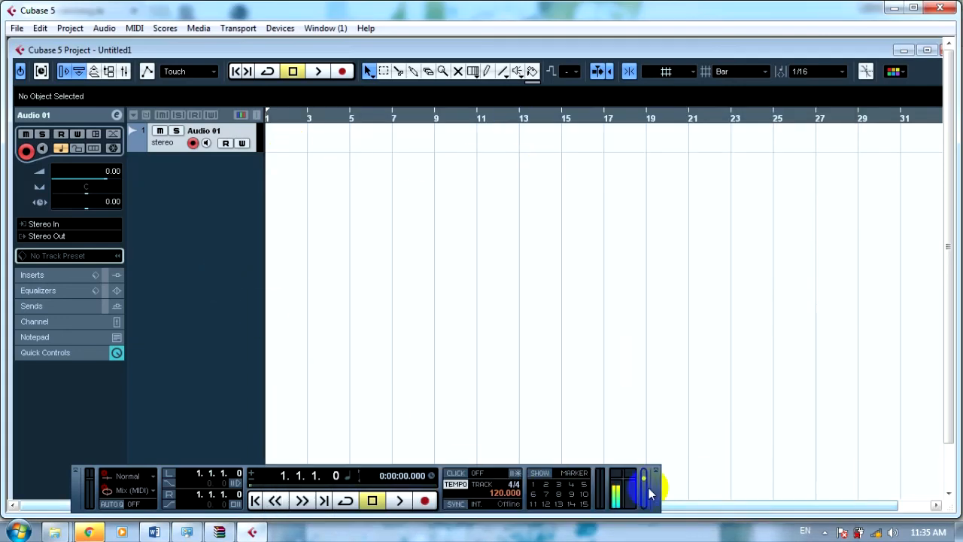
# Move the floating Transport panel further right in the project, then close Cubase 5.
pyautogui.moveTo(652, 491); pyautogui.dragTo(758, 482)
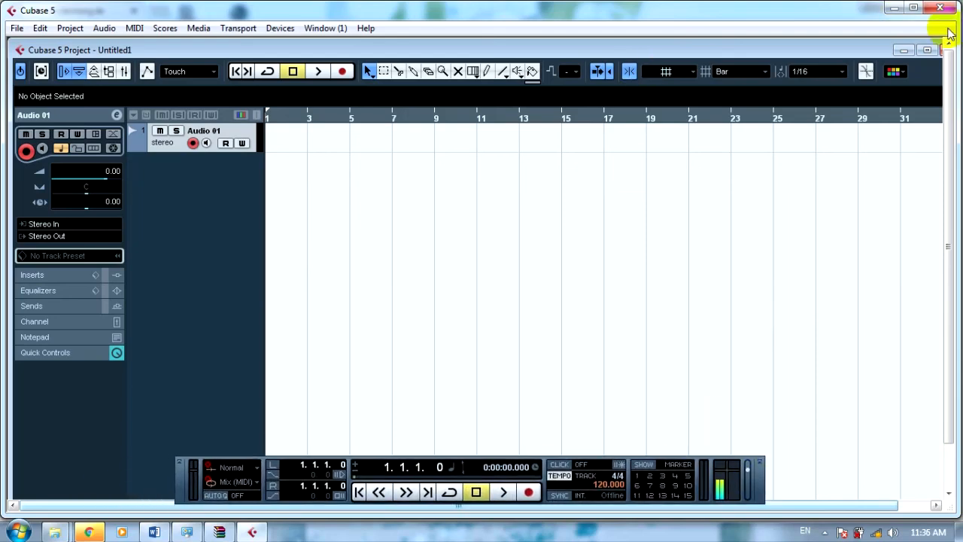
pyautogui.click(939, 7)
pyautogui.click(466, 313)
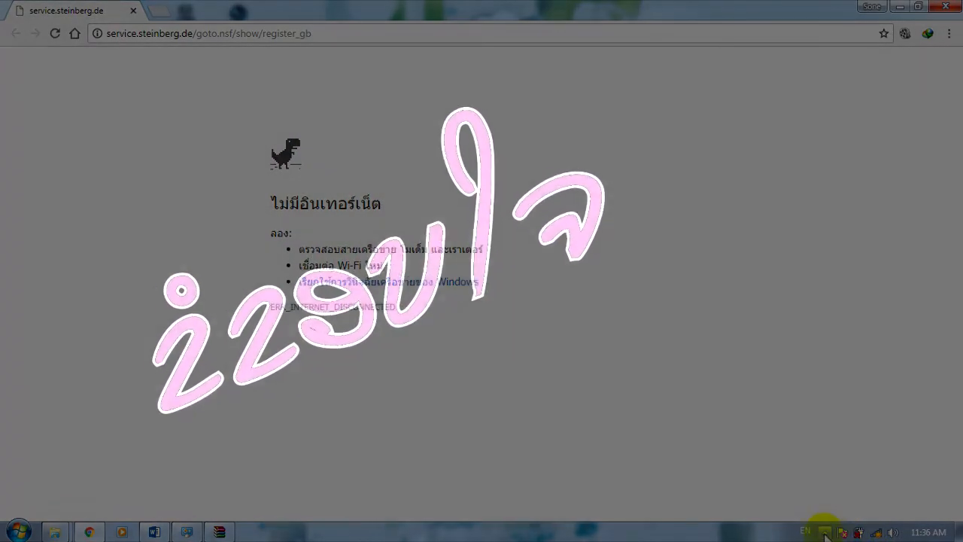
pyautogui.click(825, 532)
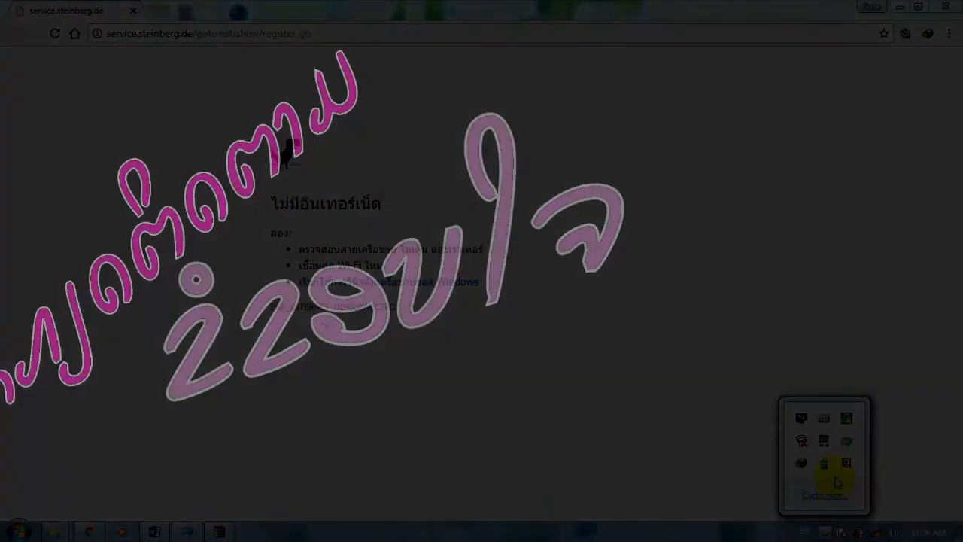